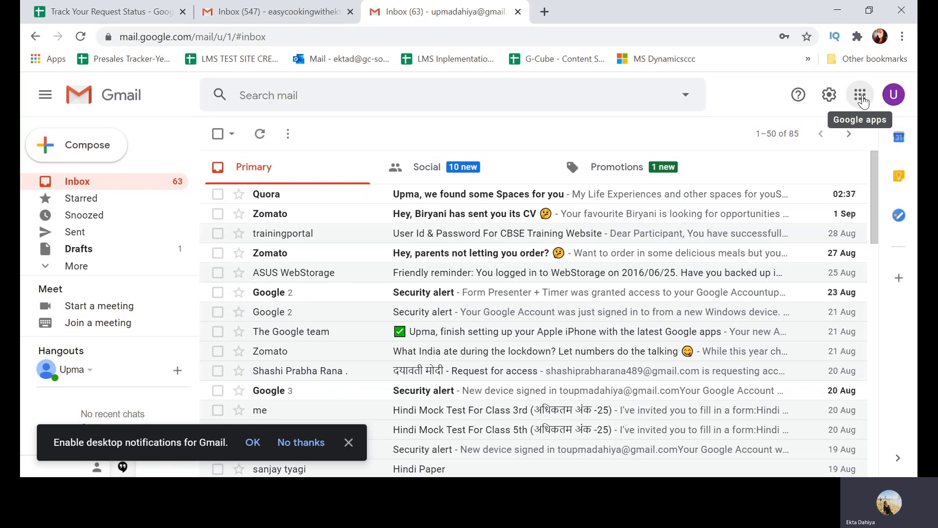
- Go from Gmail to Google Docs and switch to the Google Forms home page
{"action": "left_click", "coordinate": [862, 97]}
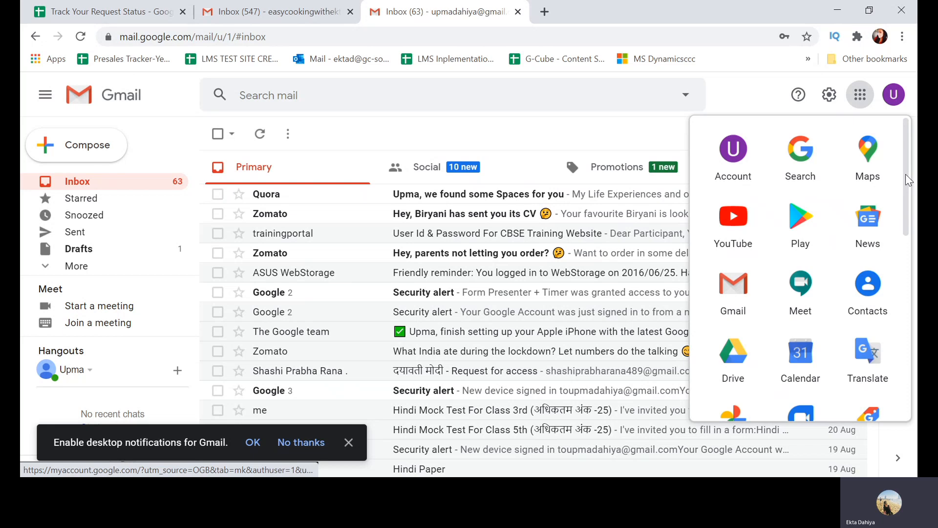
{"action": "scroll", "coordinate": [758, 269], "scroll_direction": "down", "scroll_amount": 2}
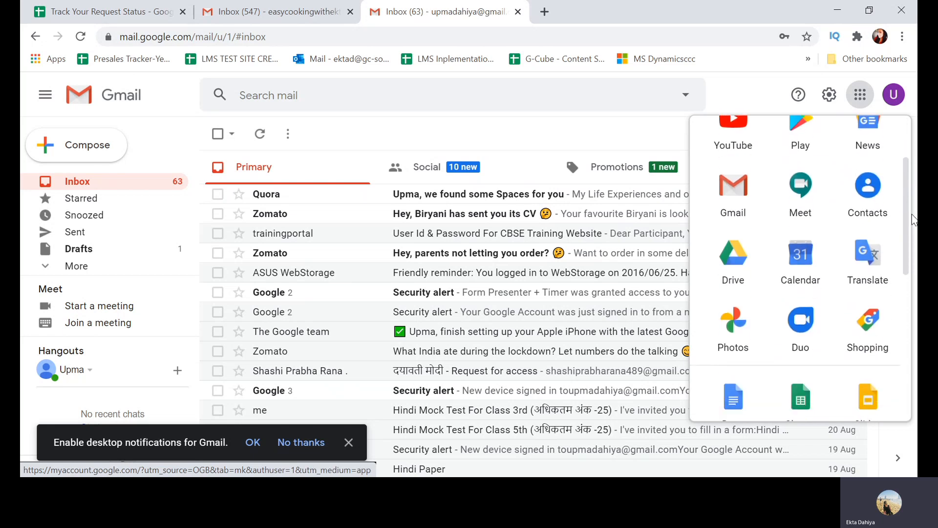
{"action": "left_click_drag", "start_coordinate": [908, 247], "coordinate": [911, 309]}
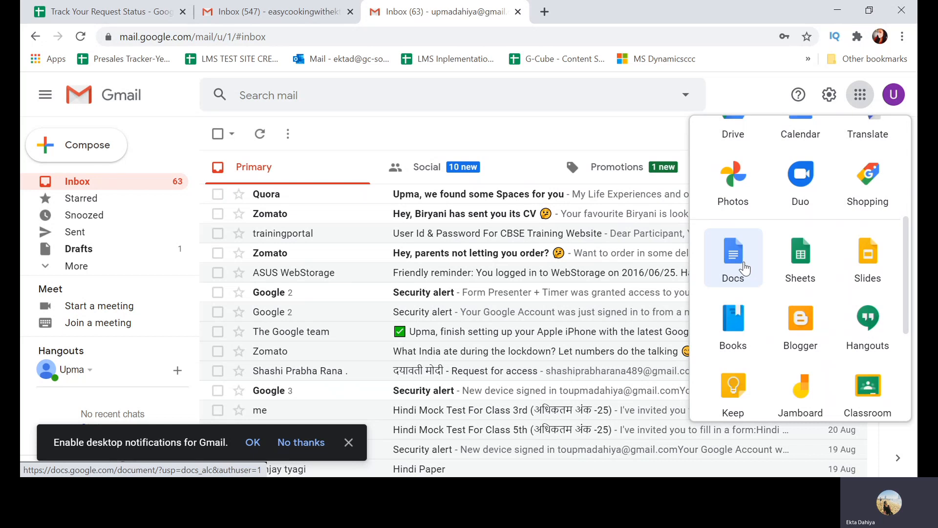
{"action": "left_click", "coordinate": [744, 268]}
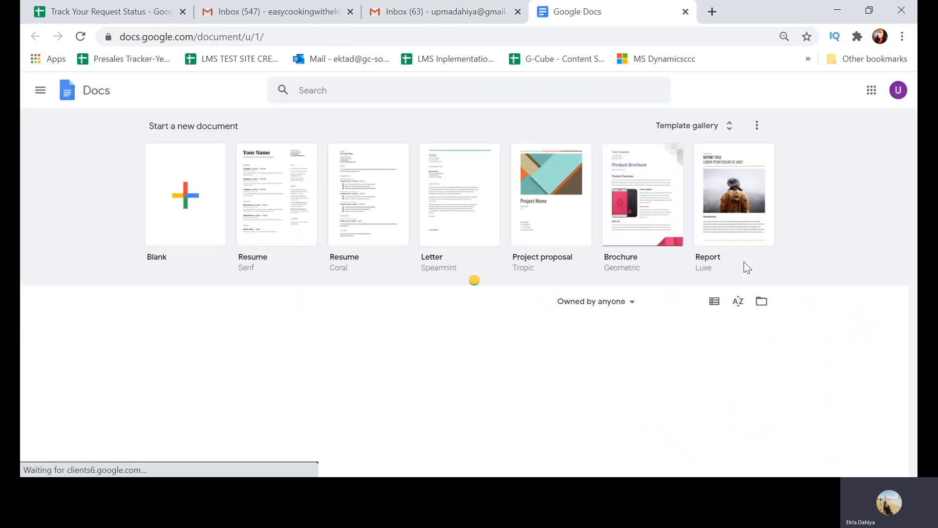
{"action": "left_click", "coordinate": [40, 94]}
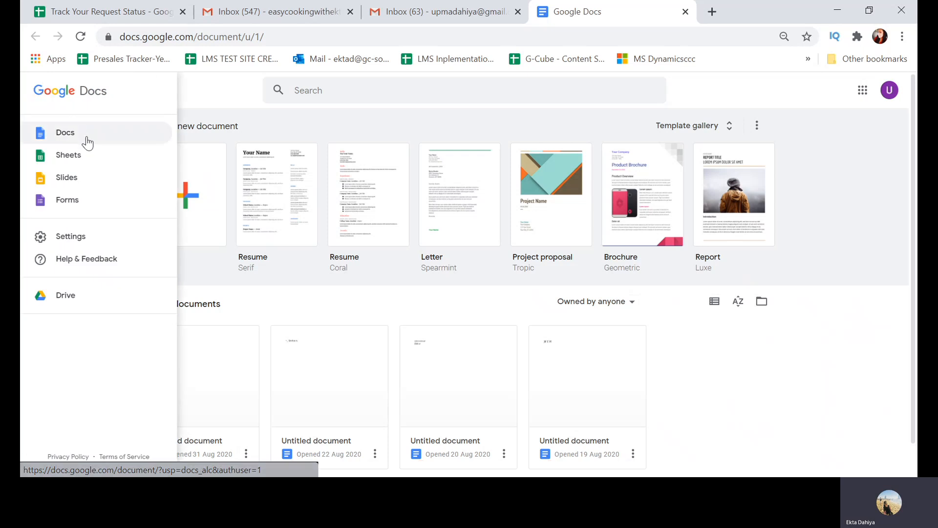
{"action": "left_click", "coordinate": [93, 203]}
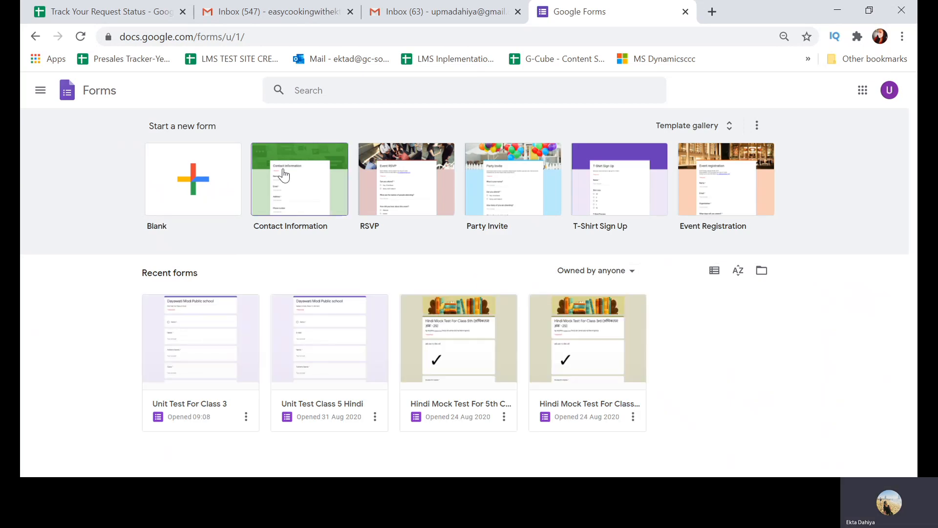
- Review the questions of a form based on the Event Registration template and return to the forms list
{"action": "left_click", "coordinate": [721, 203]}
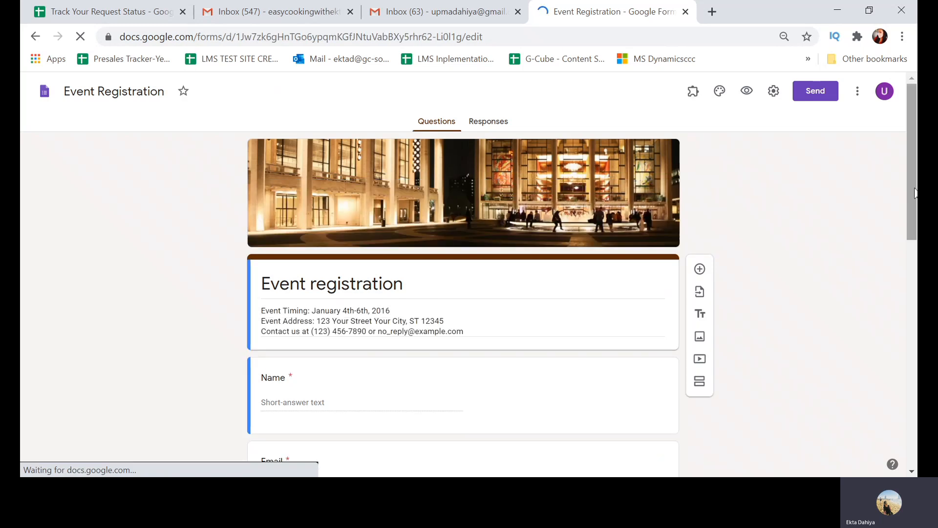
{"action": "left_click_drag", "start_coordinate": [916, 192], "coordinate": [916, 257]}
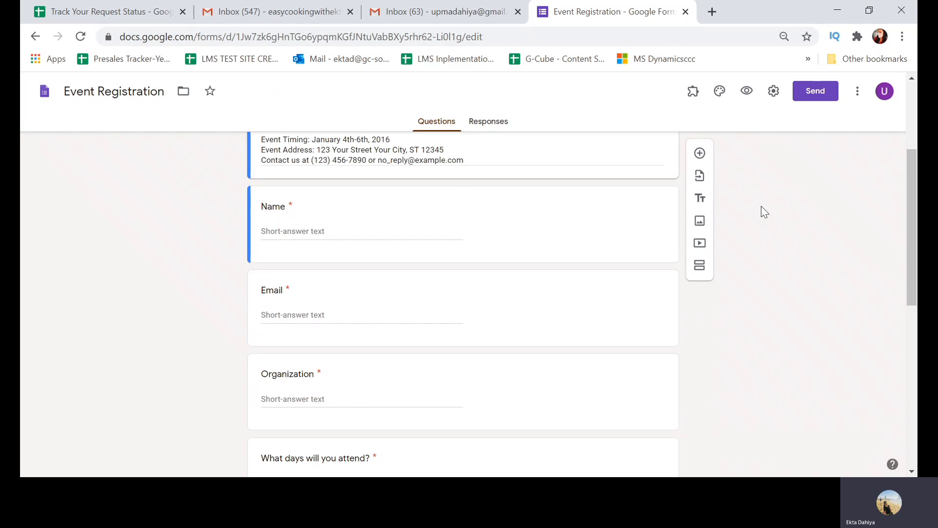
{"action": "left_click_drag", "start_coordinate": [913, 238], "coordinate": [917, 172]}
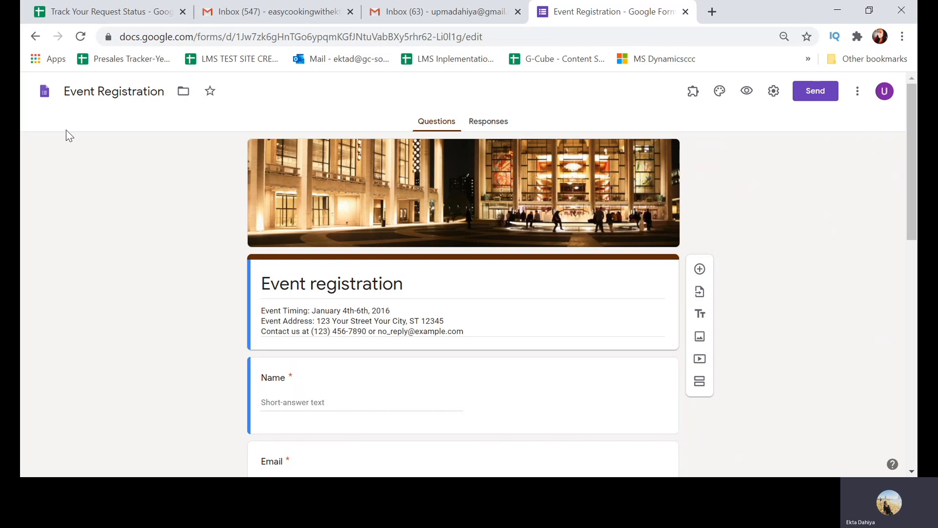
{"action": "left_click", "coordinate": [44, 98]}
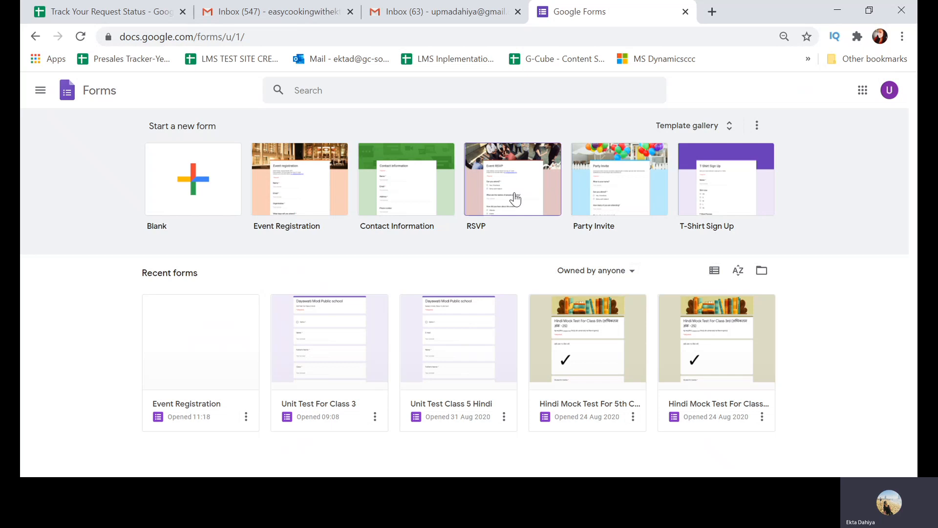
- Create a form from the Party Invite template and rename its file as Question Paper
{"action": "left_click", "coordinate": [611, 197]}
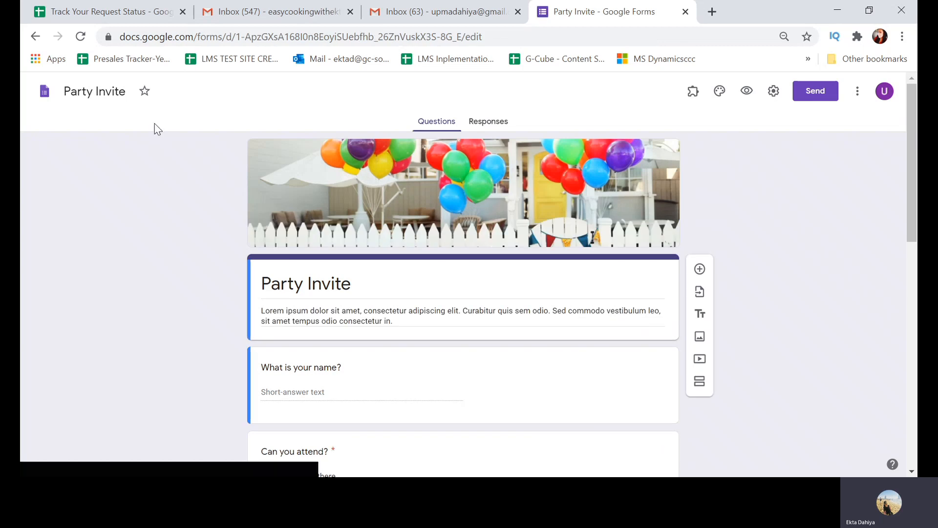
{"action": "left_click", "coordinate": [109, 92]}
{"action": "left_click_drag", "start_coordinate": [129, 92], "coordinate": [65, 91]}
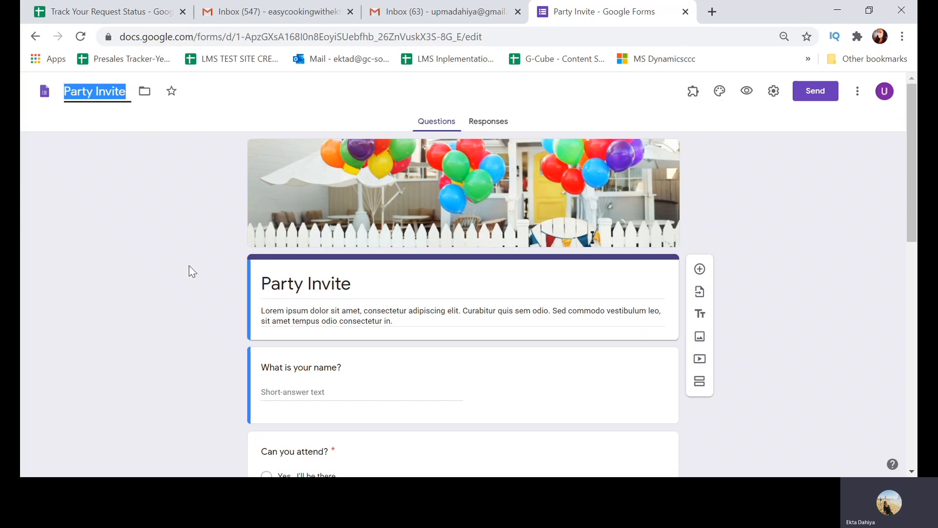
{"action": "type", "text": "Q"}
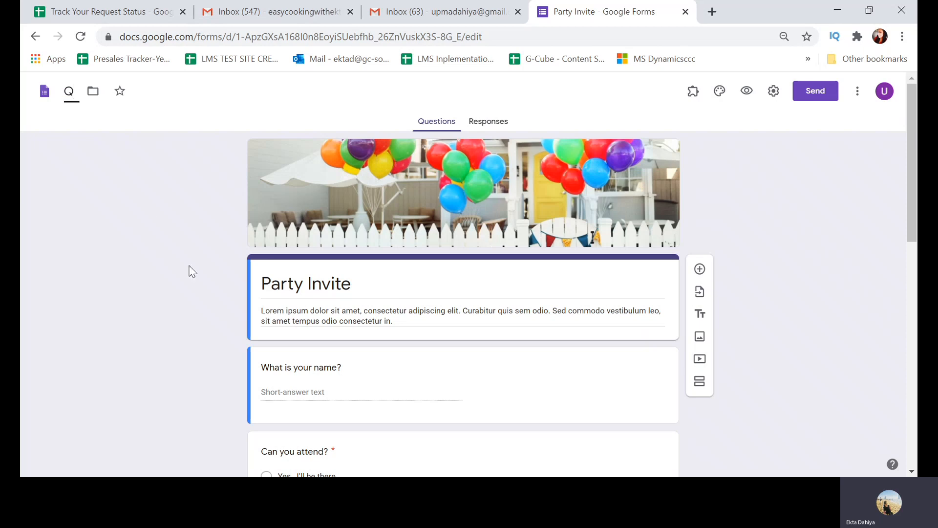
{"action": "type", "text": "uesti"}
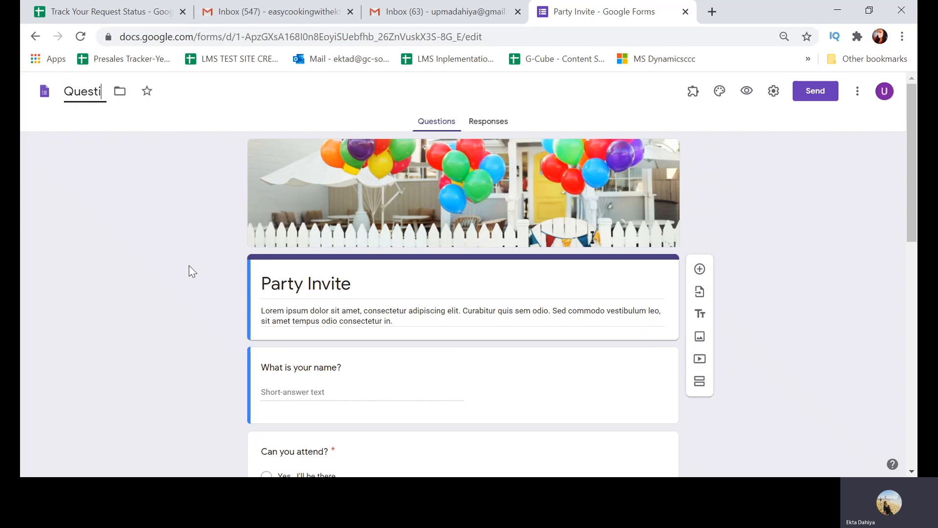
{"action": "type", "text": "on Paper"}
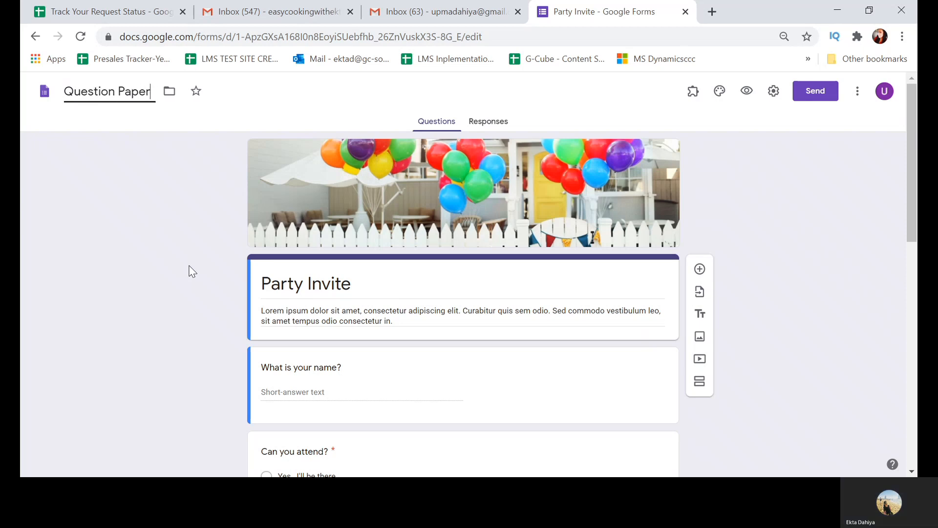
{"action": "left_click", "coordinate": [192, 204]}
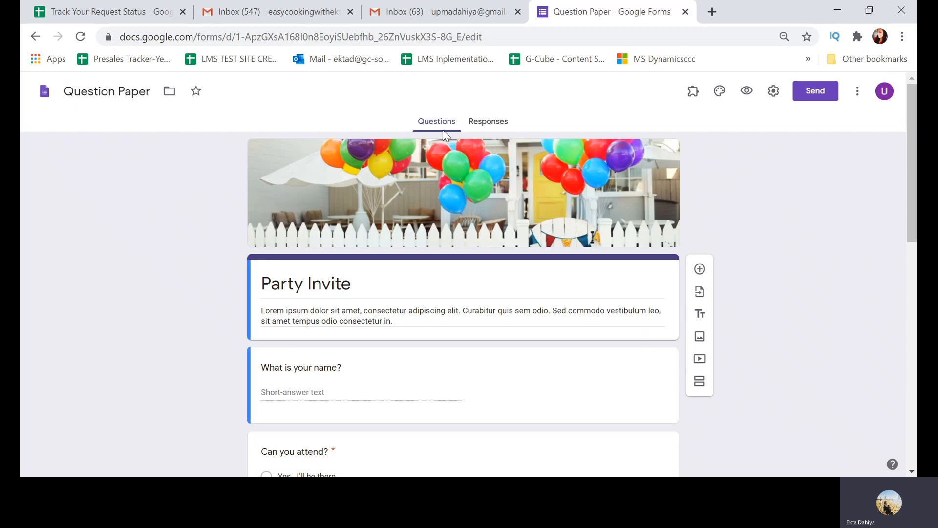
- Add a multiple-choice question below the form header reading "Will you be attending this party tonight?"
{"action": "left_click_drag", "start_coordinate": [915, 195], "coordinate": [917, 214]}
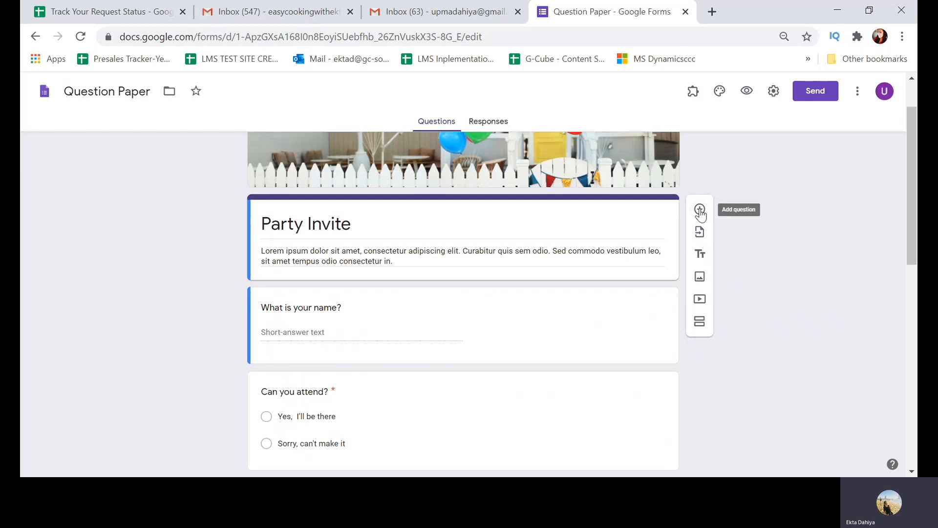
{"action": "left_click", "coordinate": [700, 209]}
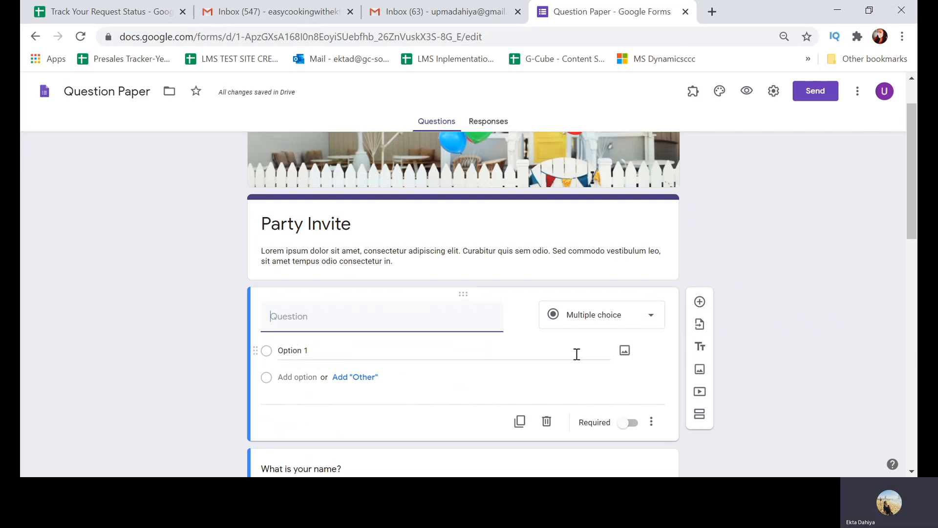
{"action": "left_click", "coordinate": [643, 325]}
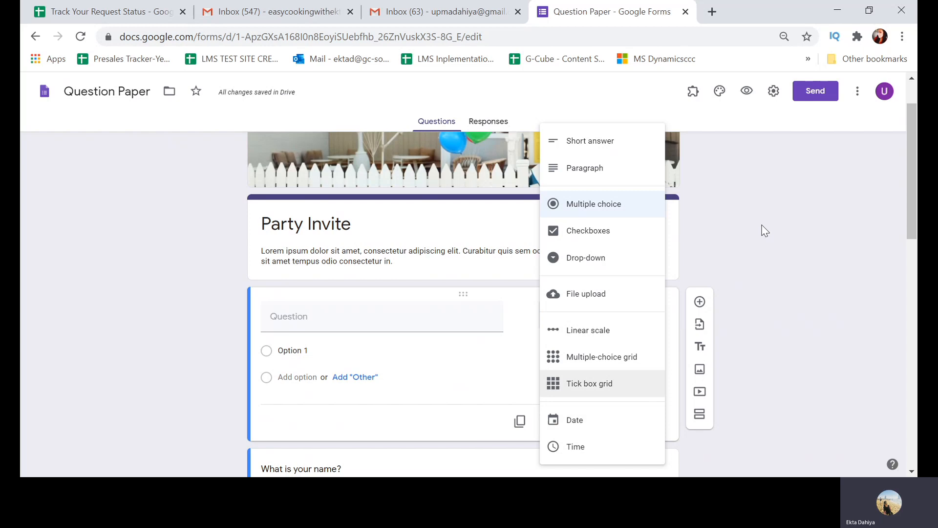
{"action": "left_click", "coordinate": [764, 230]}
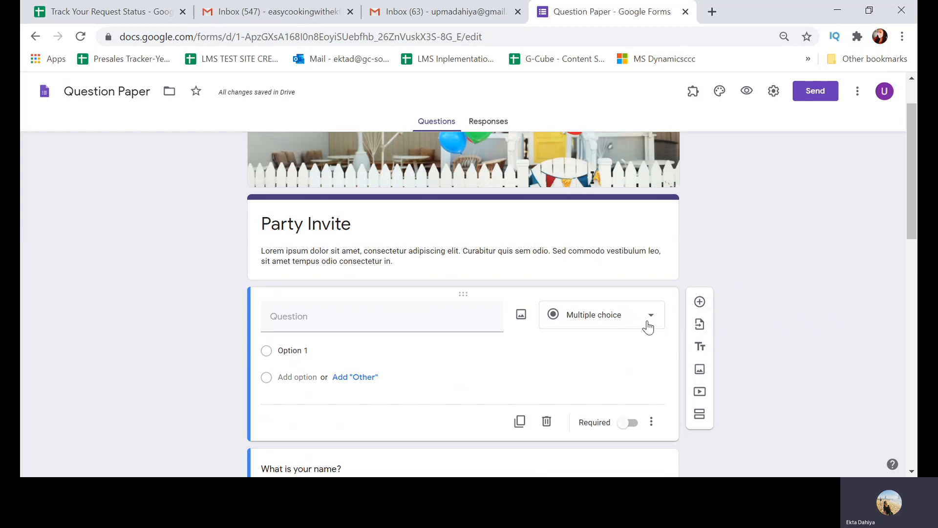
{"action": "left_click", "coordinate": [327, 315]}
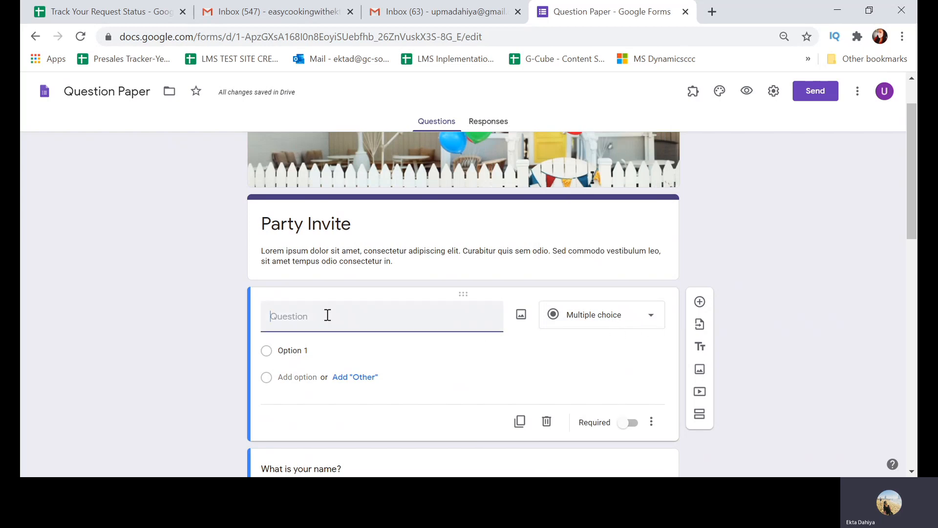
{"action": "type", "text": "Will you be attending this pa"}
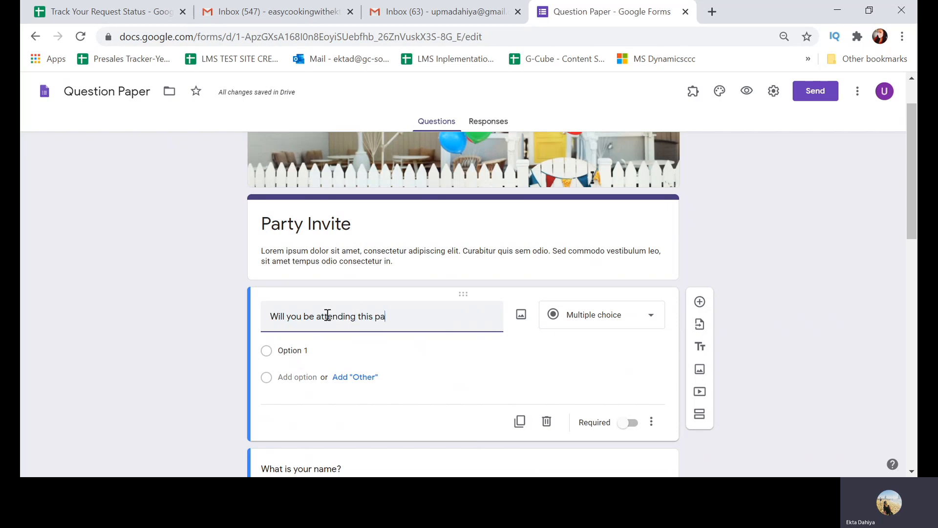
{"action": "type", "text": "rty tonight?"}
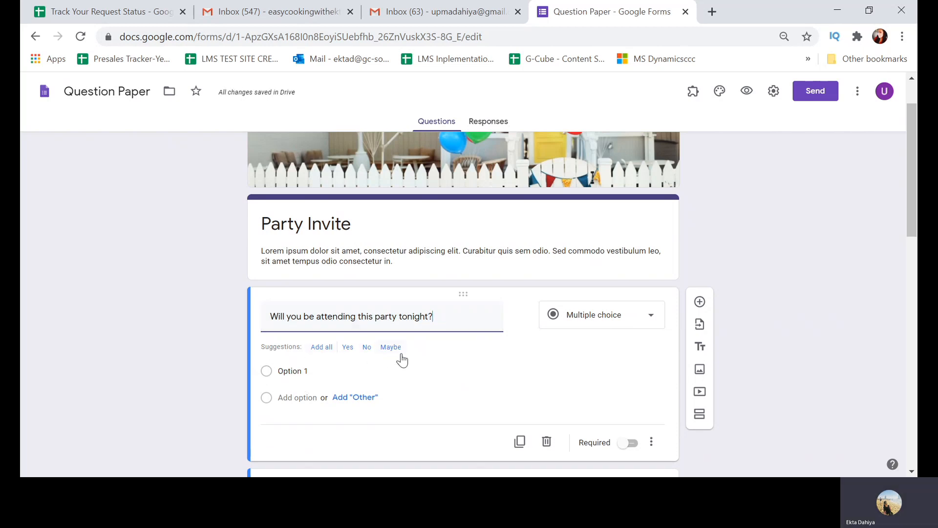
- Give the party attendance question the suggested options Yes and No, and make it required
{"action": "left_click", "coordinate": [347, 350]}
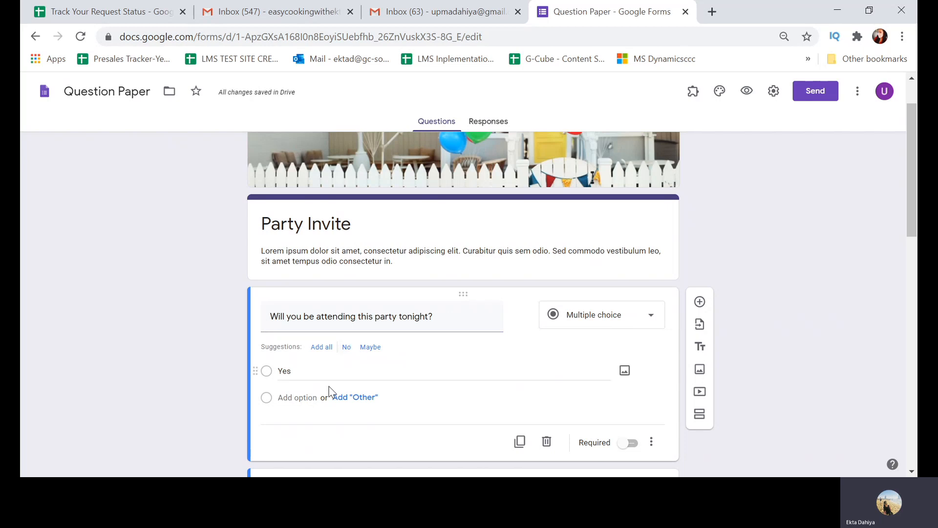
{"action": "left_click", "coordinate": [346, 347]}
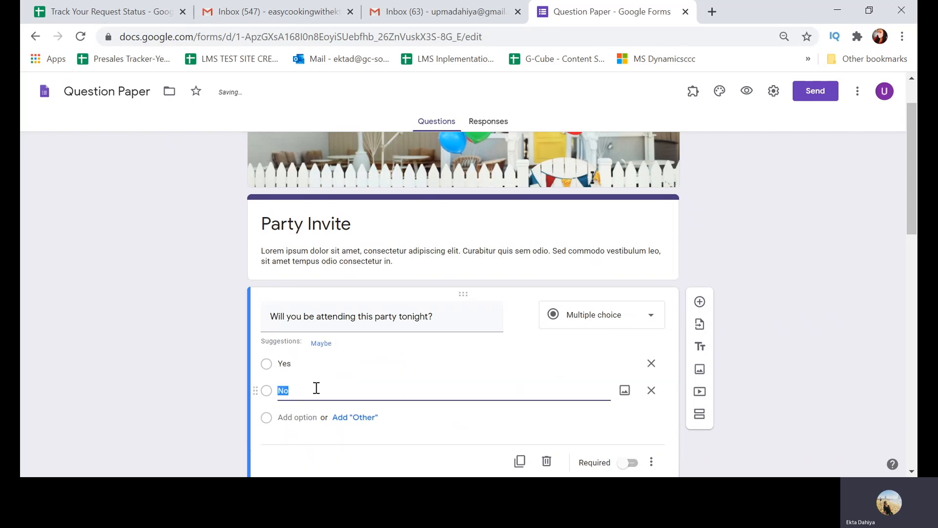
{"action": "left_click", "coordinate": [856, 342]}
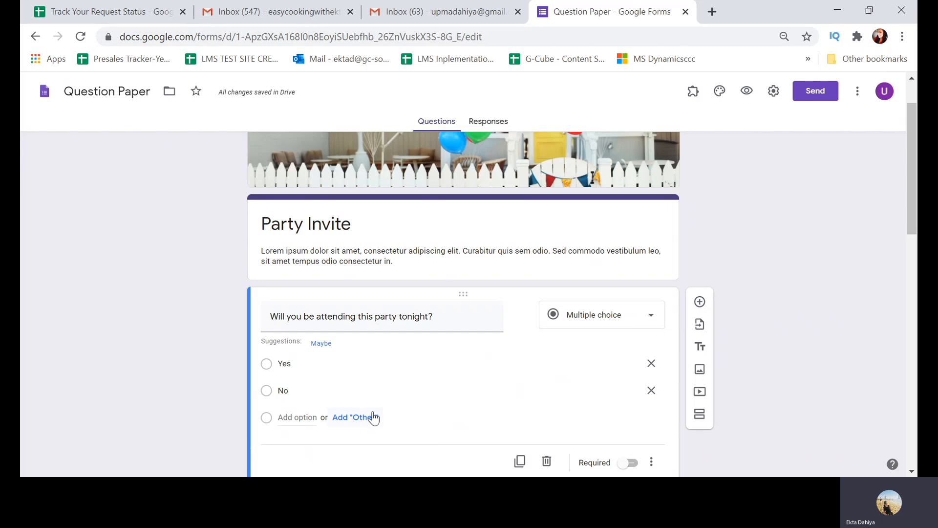
{"action": "scroll", "coordinate": [914, 150], "scroll_direction": "down", "scroll_amount": 2}
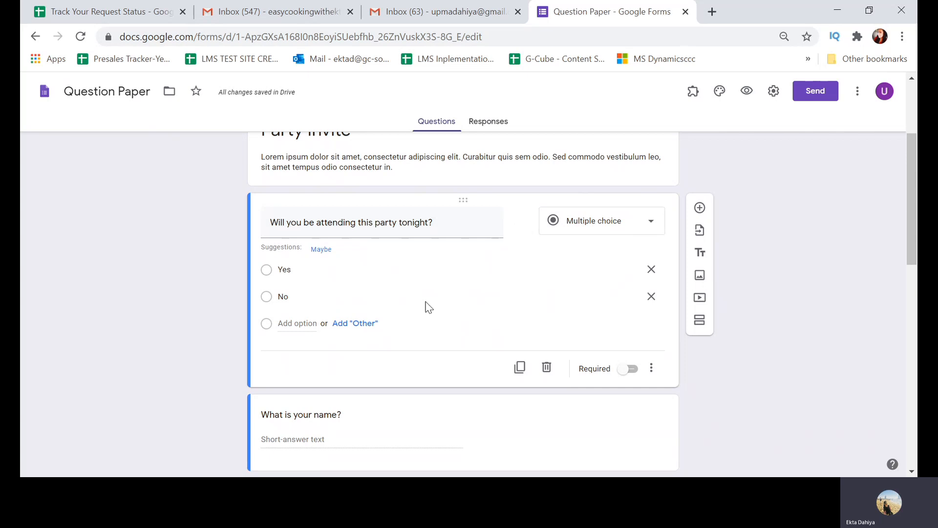
{"action": "left_click", "coordinate": [632, 370]}
{"action": "left_click", "coordinate": [360, 323]}
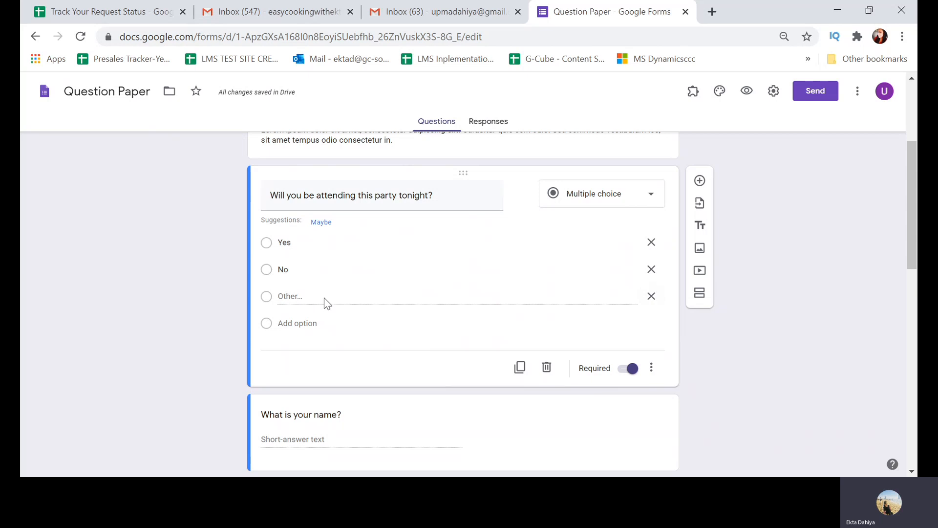
{"action": "left_click", "coordinate": [651, 297]}
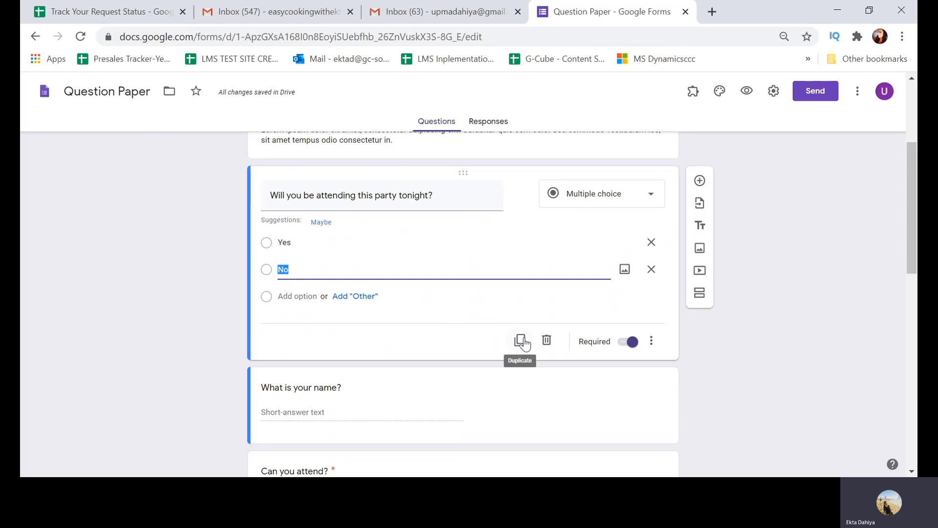
{"action": "left_click", "coordinate": [700, 210]}
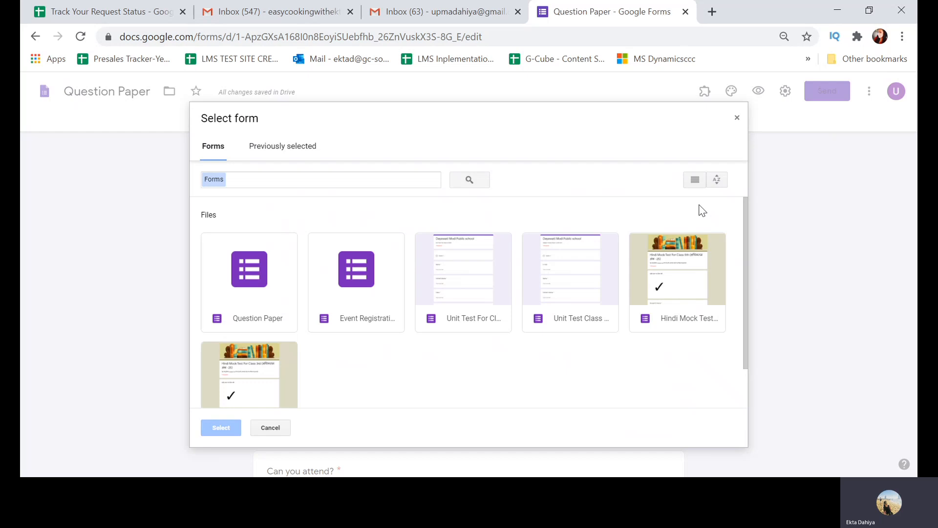
{"action": "left_click", "coordinate": [738, 119]}
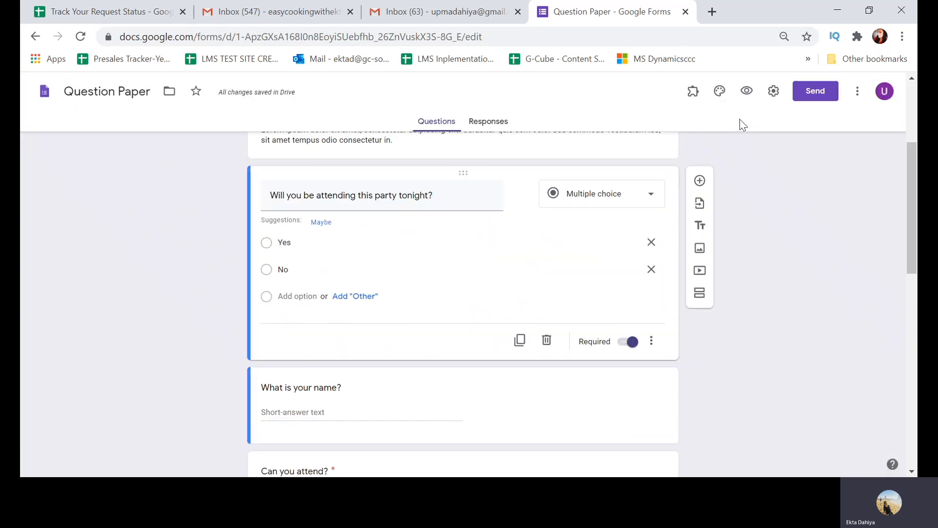
{"action": "left_click", "coordinate": [702, 227]}
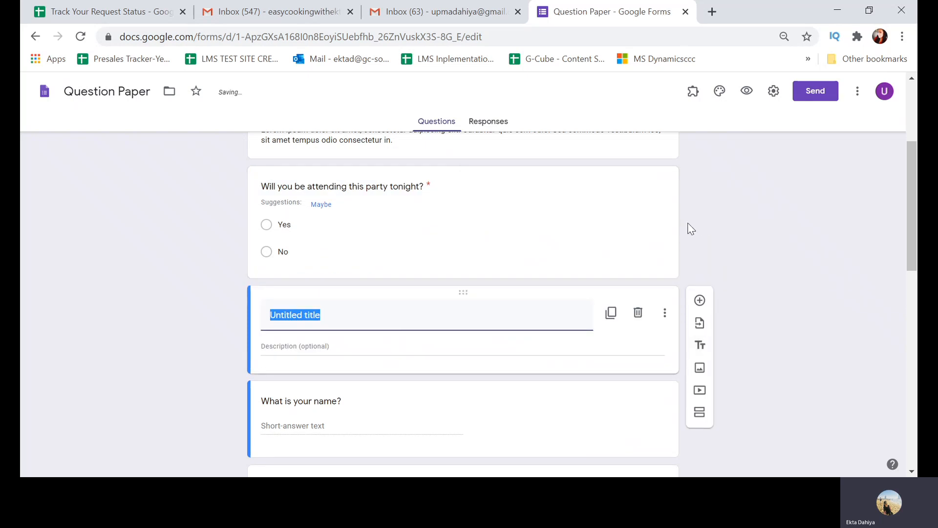
{"action": "left_click", "coordinate": [638, 314]}
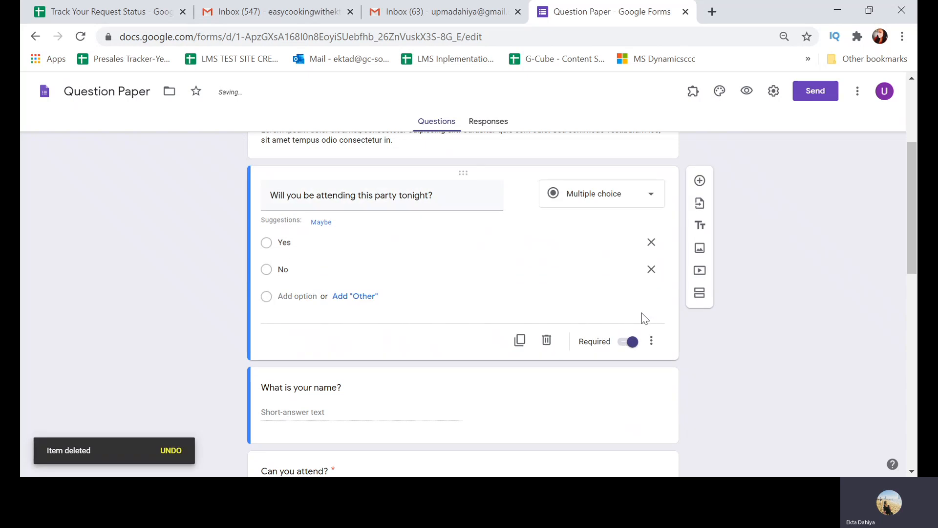
{"action": "left_click", "coordinate": [700, 249]}
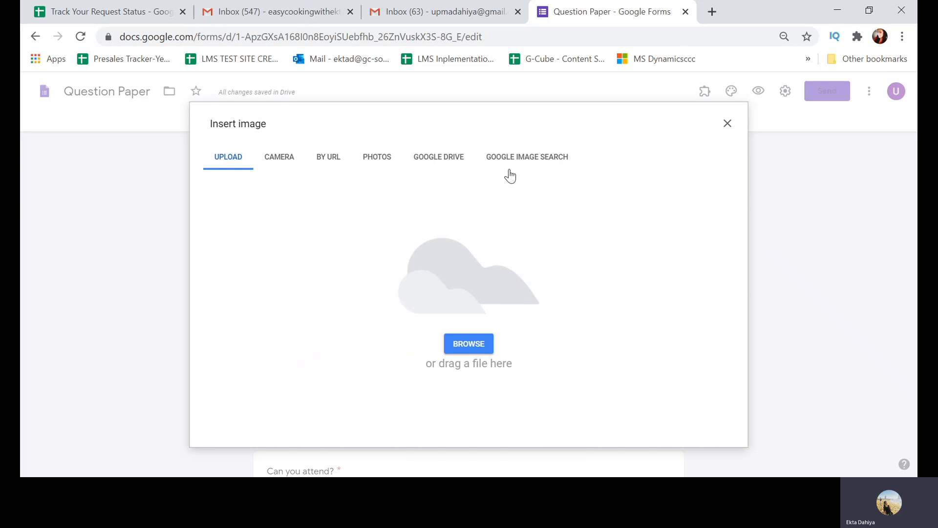
{"action": "left_click", "coordinate": [728, 123]}
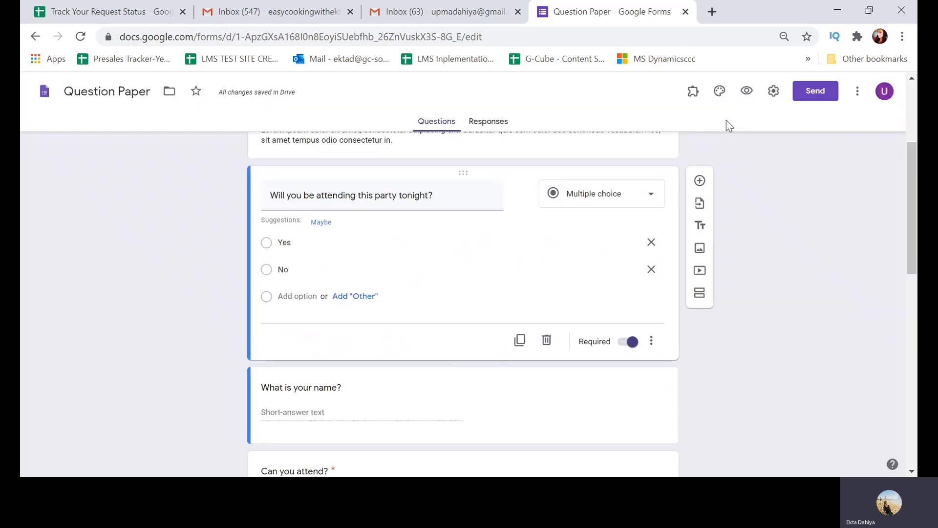
- Add a new section after the party attendance question and look at the options for what follows section 1
{"action": "left_click", "coordinate": [699, 277]}
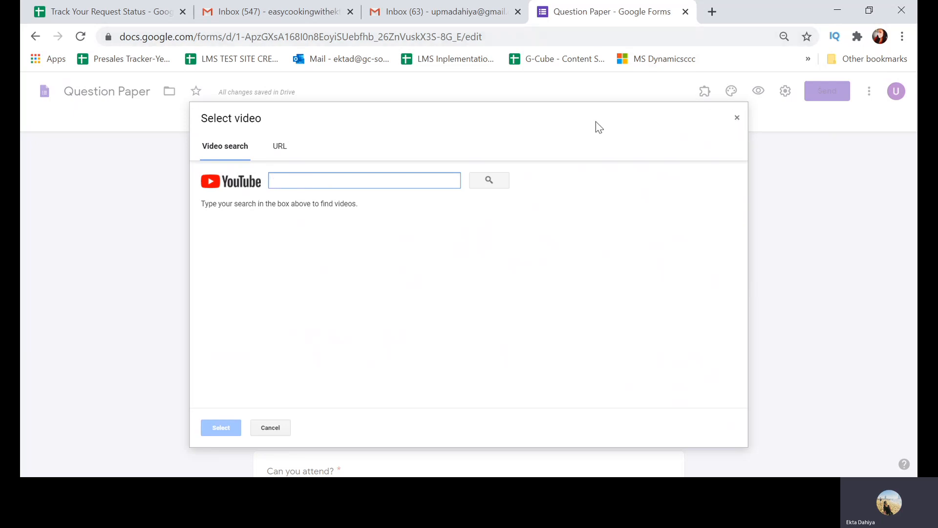
{"action": "left_click", "coordinate": [737, 118]}
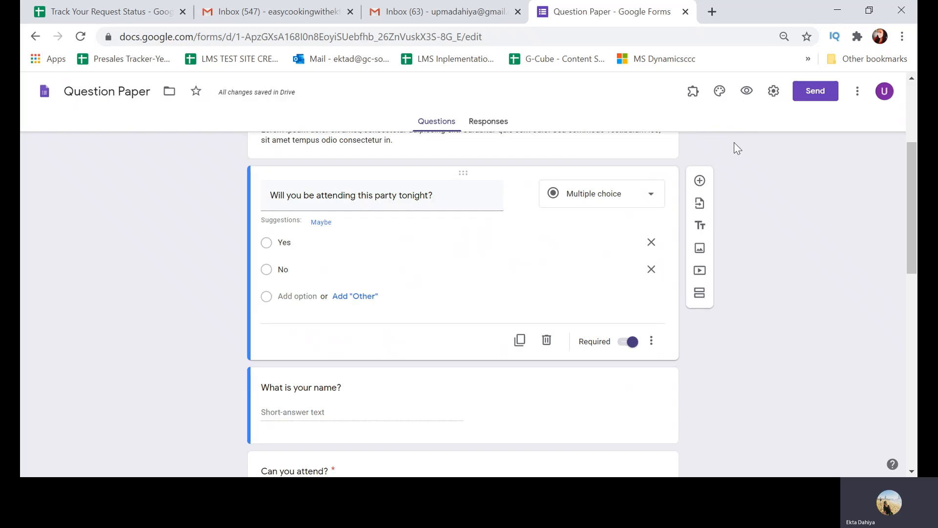
{"action": "left_click", "coordinate": [700, 294]}
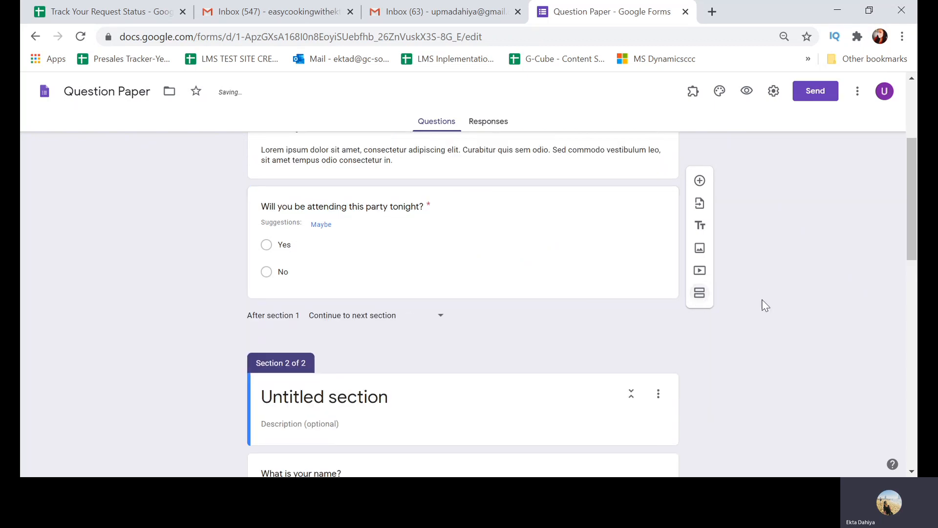
{"action": "left_click_drag", "start_coordinate": [917, 195], "coordinate": [917, 141]}
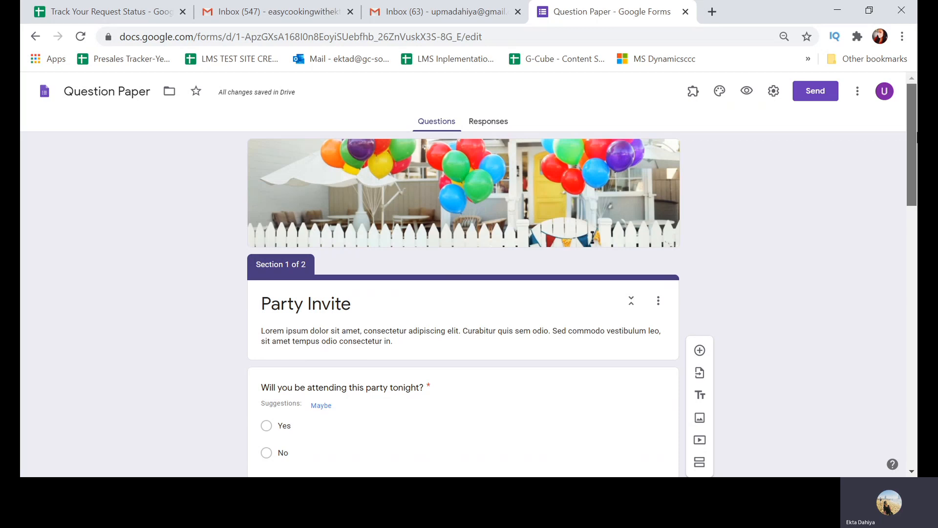
{"action": "left_click_drag", "start_coordinate": [917, 137], "coordinate": [917, 238]}
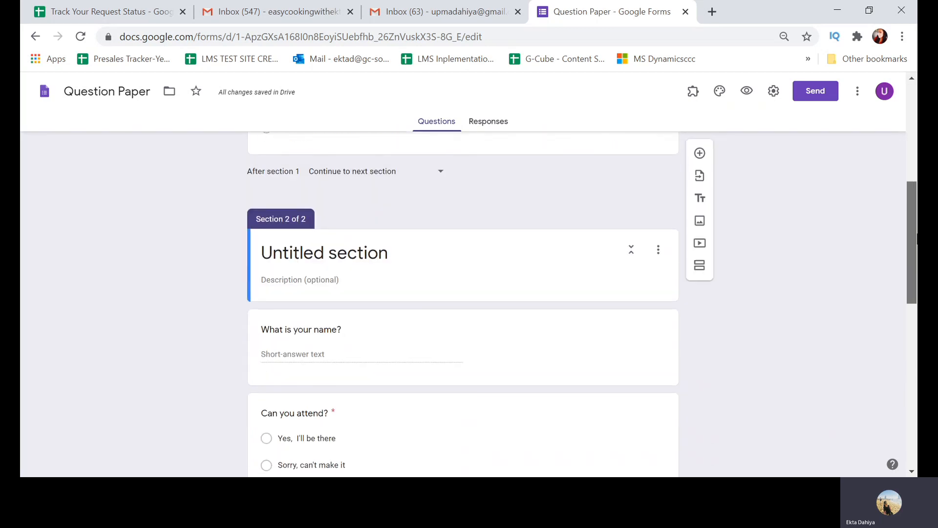
{"action": "scroll", "coordinate": [668, 291], "scroll_direction": "up", "scroll_amount": 2}
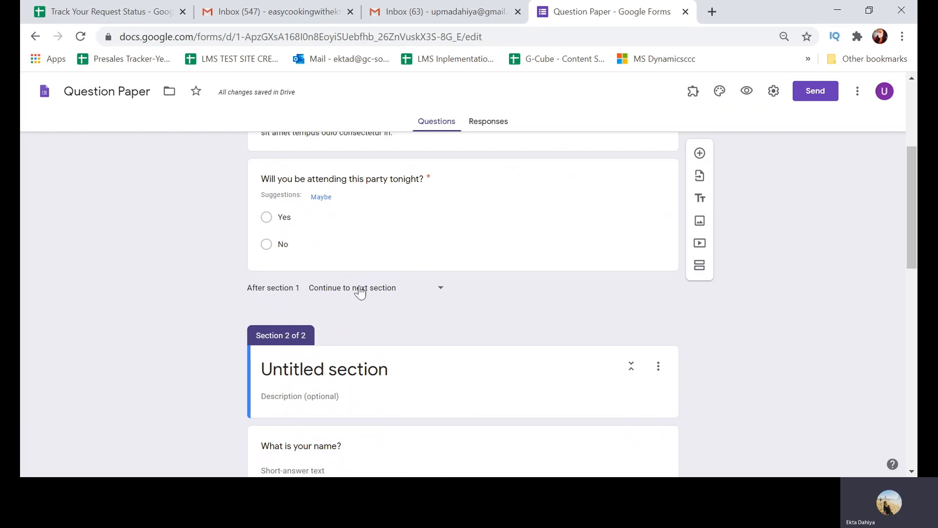
{"action": "left_click", "coordinate": [442, 293]}
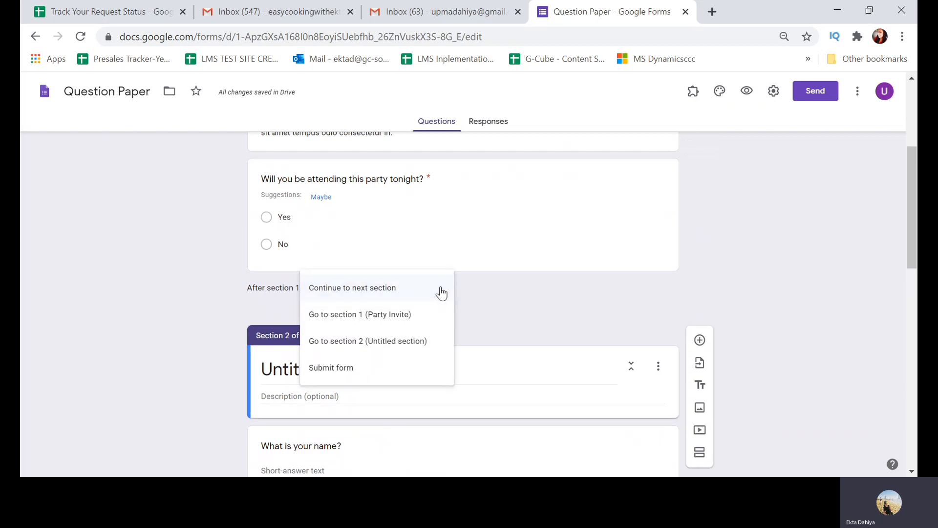
{"action": "left_click", "coordinate": [519, 288]}
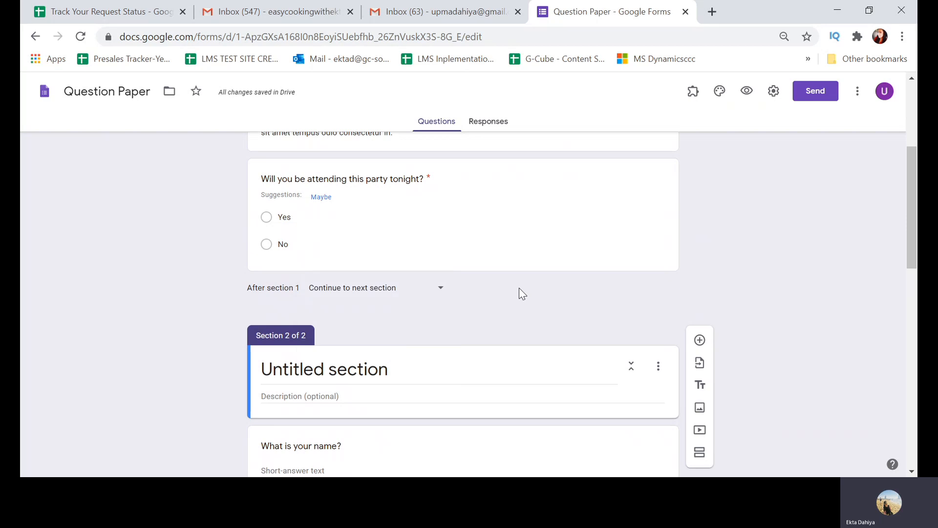
- Delete the untitled second section and undo the deletion
{"action": "left_click", "coordinate": [658, 367]}
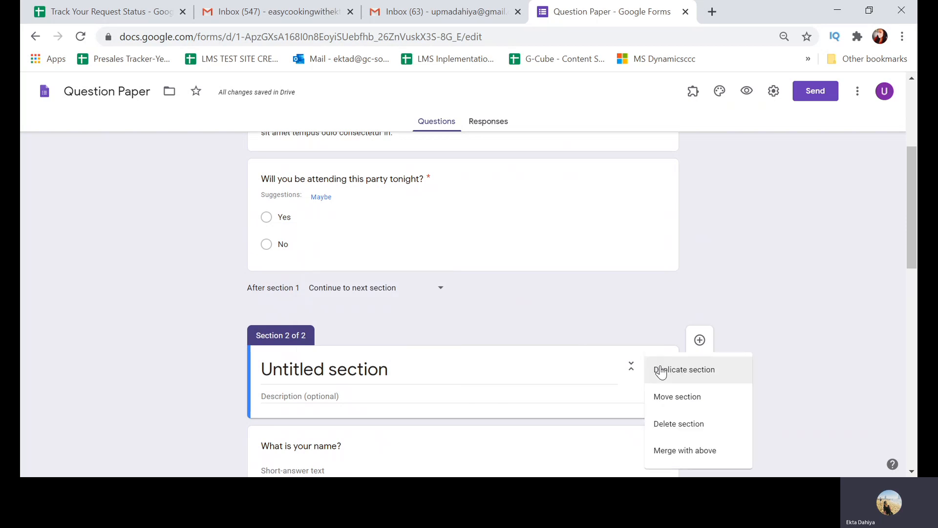
{"action": "left_click", "coordinate": [681, 423]}
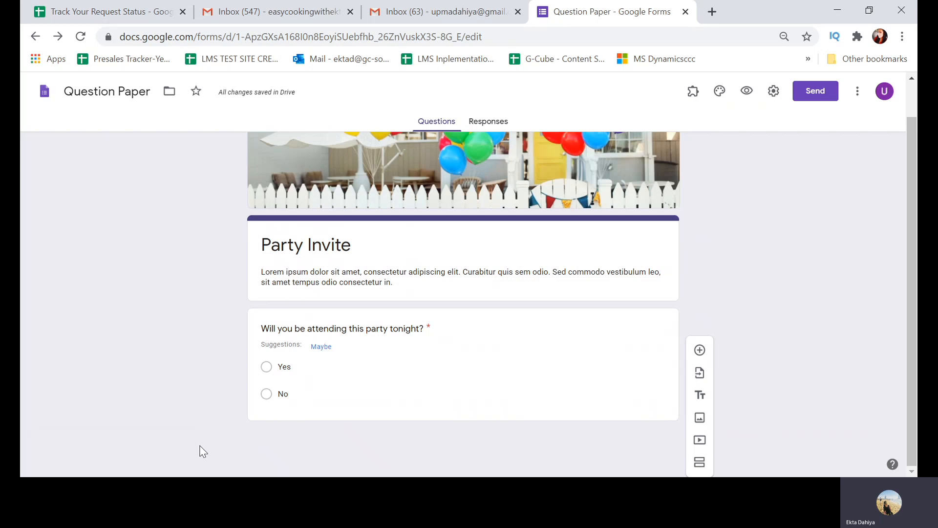
{"action": "key", "text": "ctrl+z"}
{"action": "left_click_drag", "start_coordinate": [913, 162], "coordinate": [917, 255]}
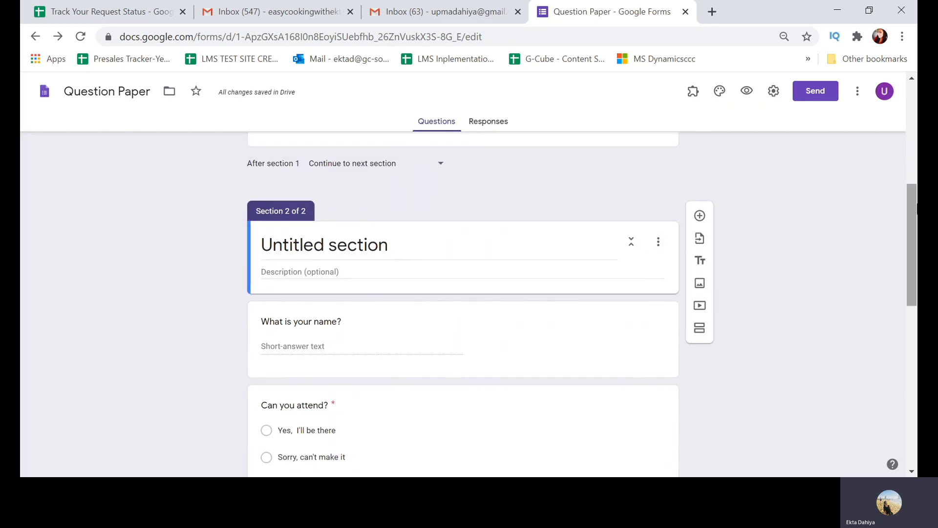
{"action": "left_click_drag", "start_coordinate": [918, 208], "coordinate": [918, 107]}
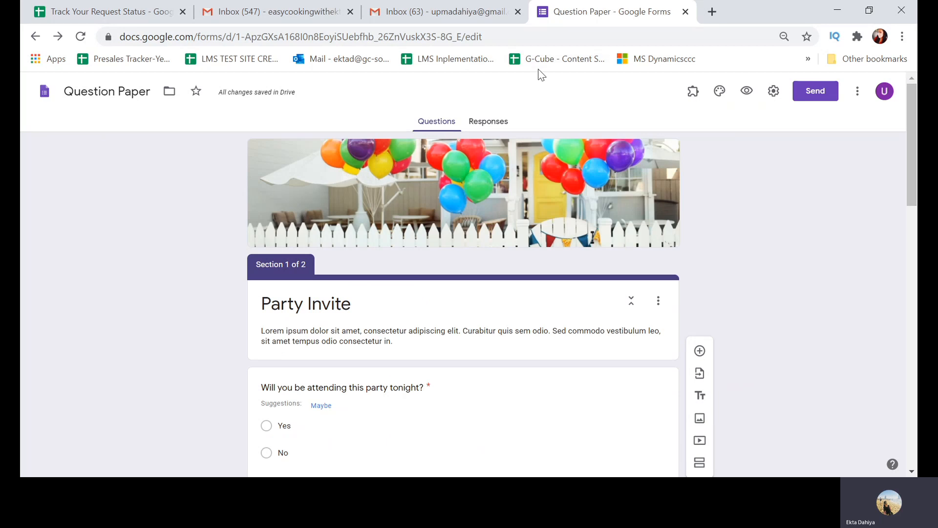
- Review the general and presentation settings of the form, make it a quiz and save the settings
{"action": "left_click", "coordinate": [774, 92]}
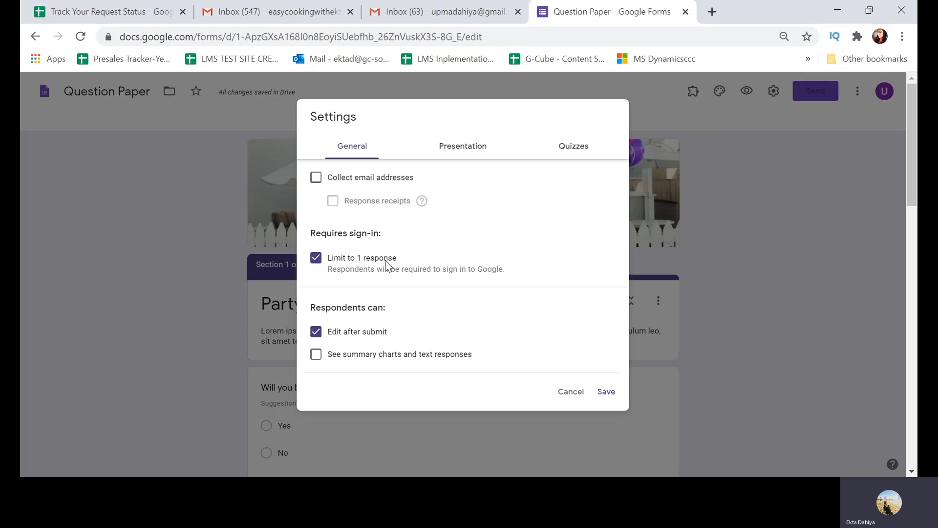
{"action": "left_click", "coordinate": [472, 145]}
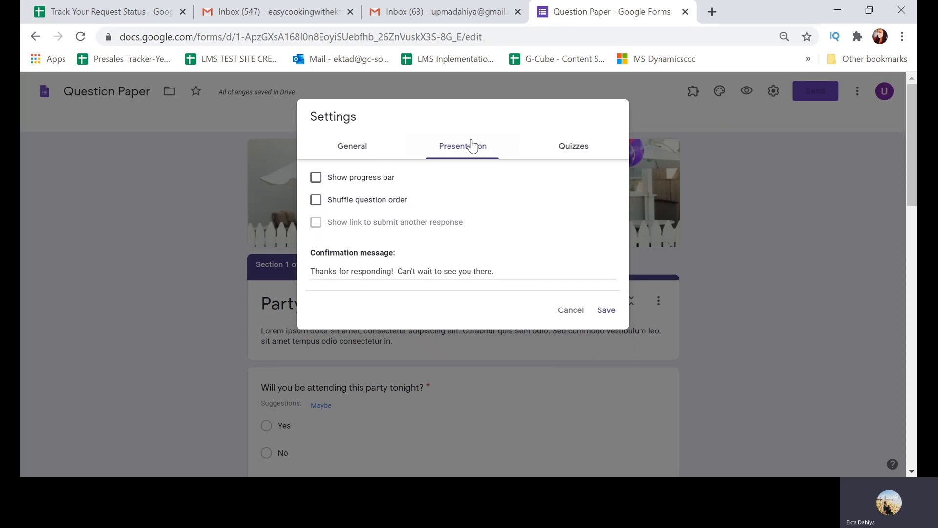
{"action": "left_click", "coordinate": [574, 154]}
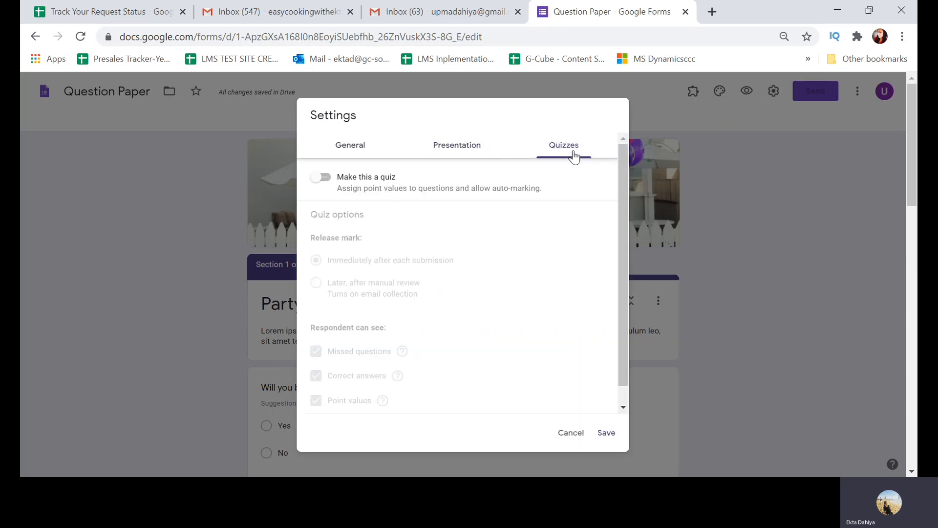
{"action": "left_click", "coordinate": [328, 179]}
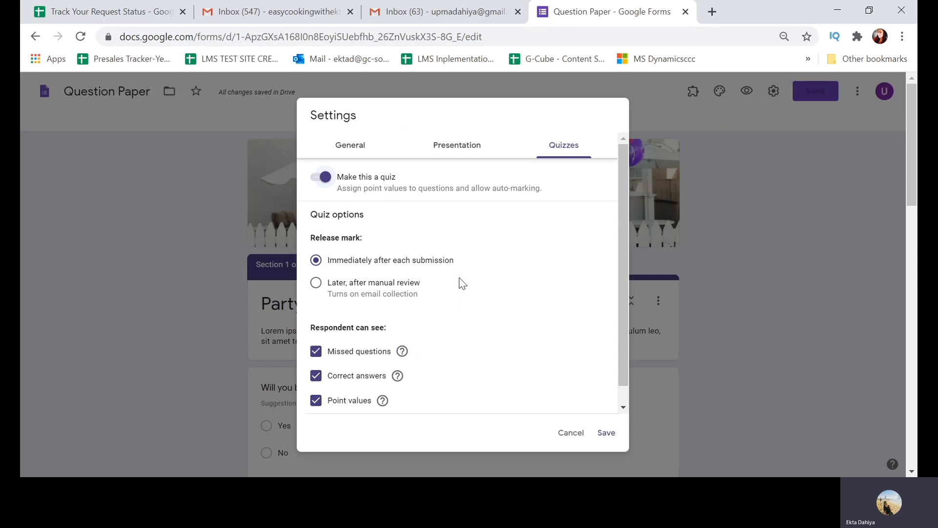
{"action": "left_click", "coordinate": [606, 433]}
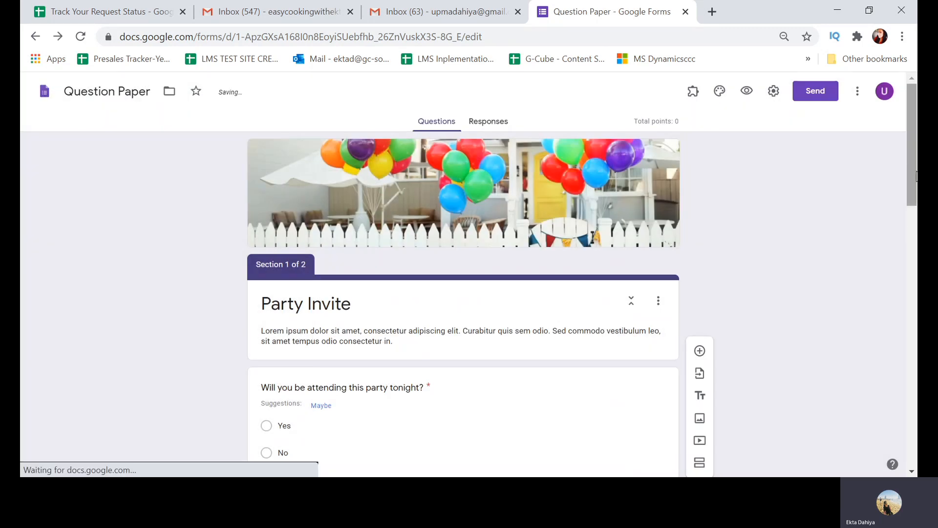
- Assign 4 points to the party attendance question in its answer key
{"action": "scroll", "coordinate": [853, 287], "scroll_direction": "down", "scroll_amount": 3}
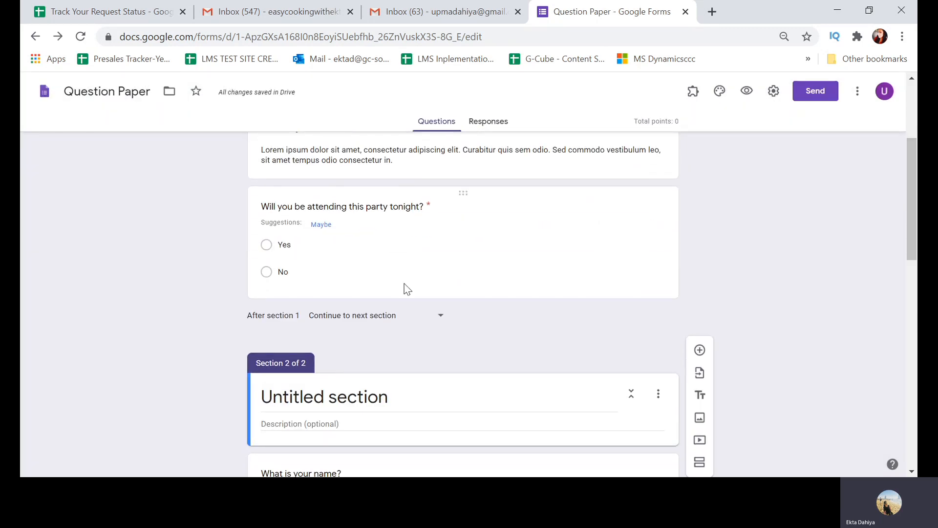
{"action": "left_click", "coordinate": [403, 266]}
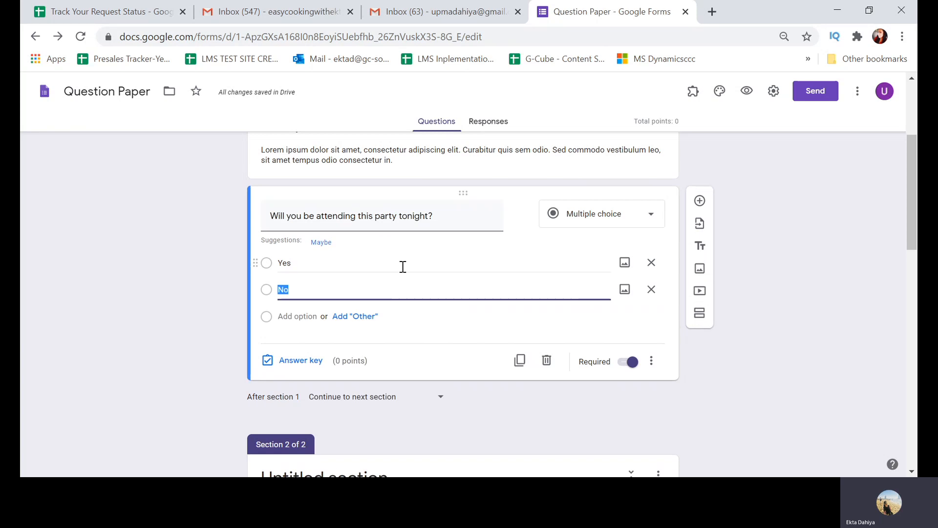
{"action": "left_click", "coordinate": [314, 366]}
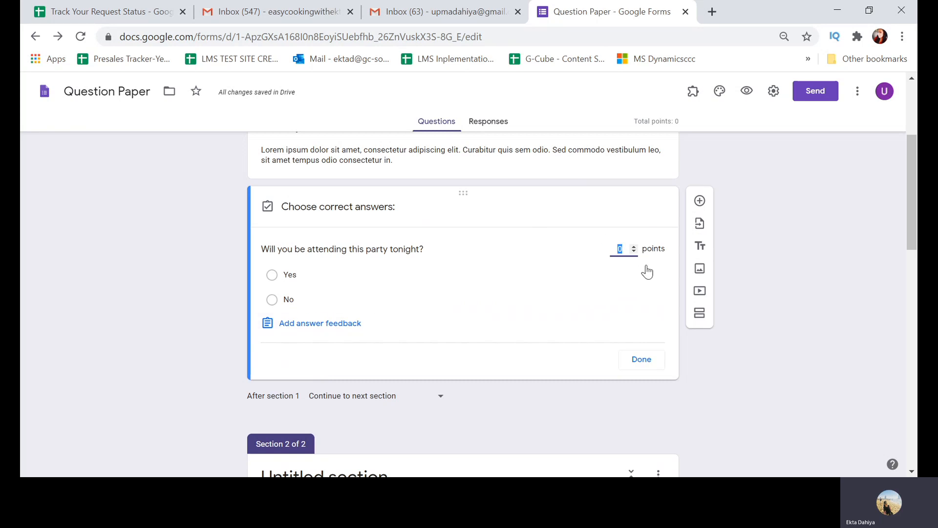
{"action": "left_click", "coordinate": [624, 250]}
{"action": "key", "text": "BackSpace"}
{"action": "type", "text": "1"}
{"action": "left_click", "coordinate": [635, 252]}
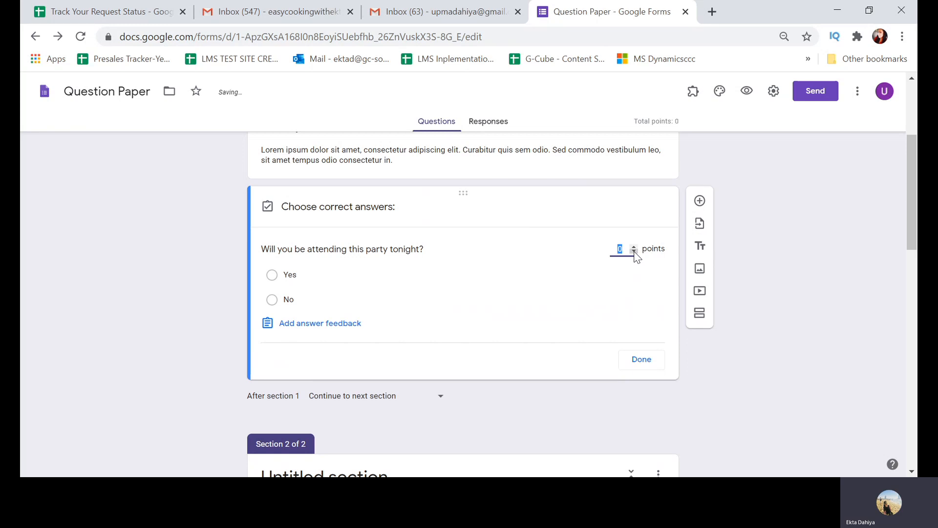
{"action": "left_click", "coordinate": [635, 247]}
{"action": "left_click", "coordinate": [642, 361]}
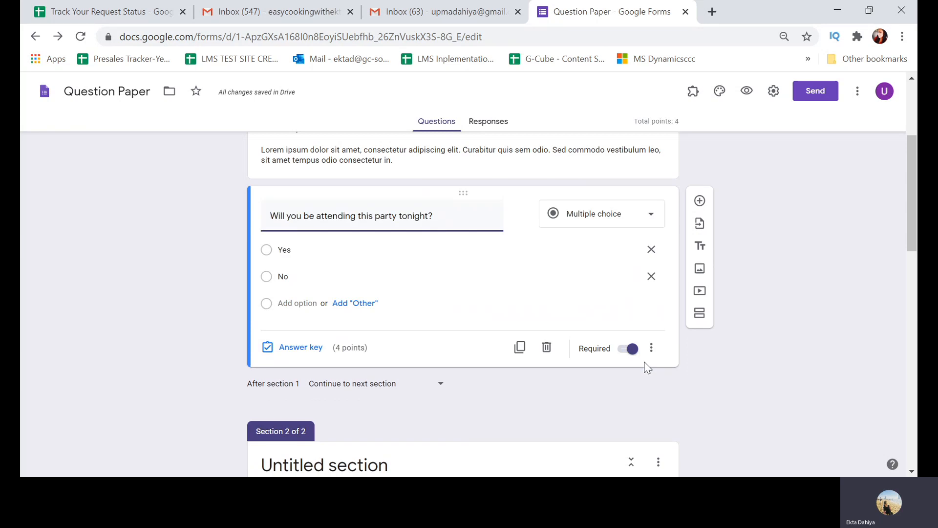
{"action": "left_click_drag", "start_coordinate": [916, 193], "coordinate": [917, 141]}
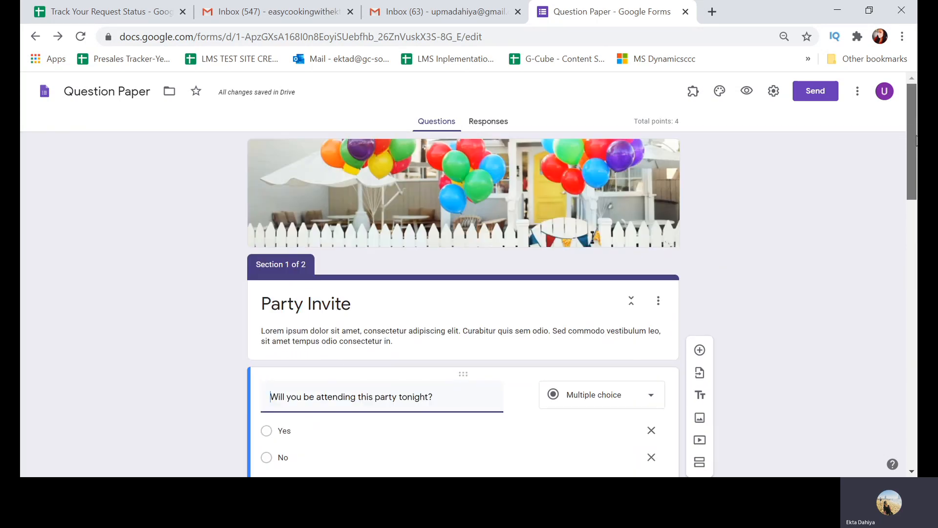
- View the form's responses page and the further options for managing responses
{"action": "left_click", "coordinate": [483, 125]}
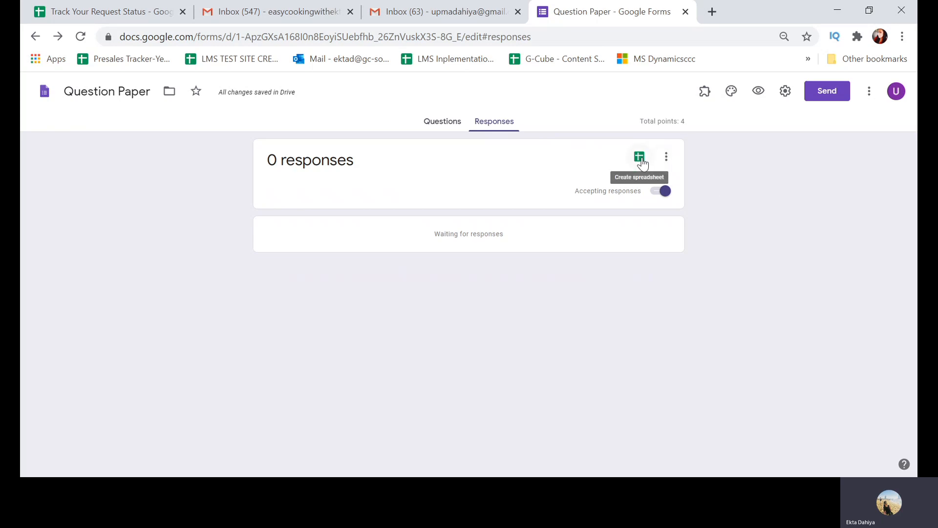
{"action": "left_click", "coordinate": [666, 157]}
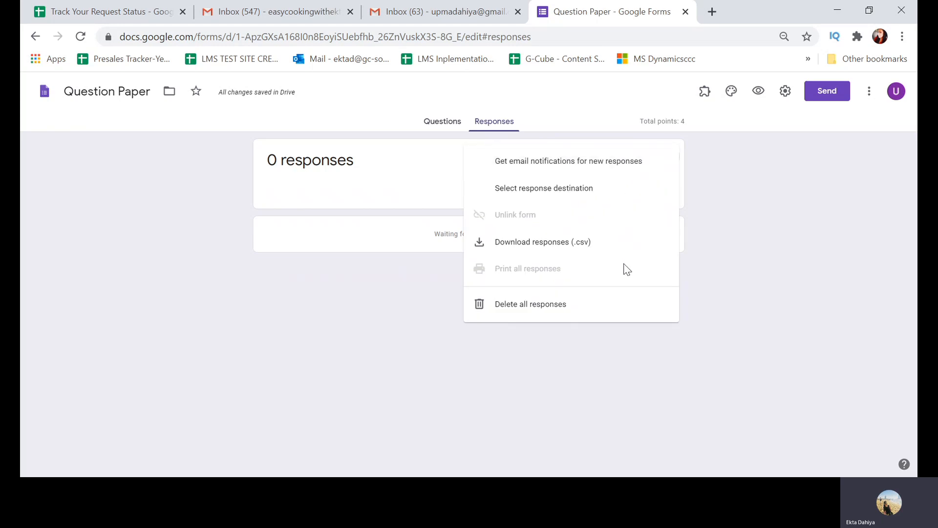
{"action": "left_click", "coordinate": [702, 242]}
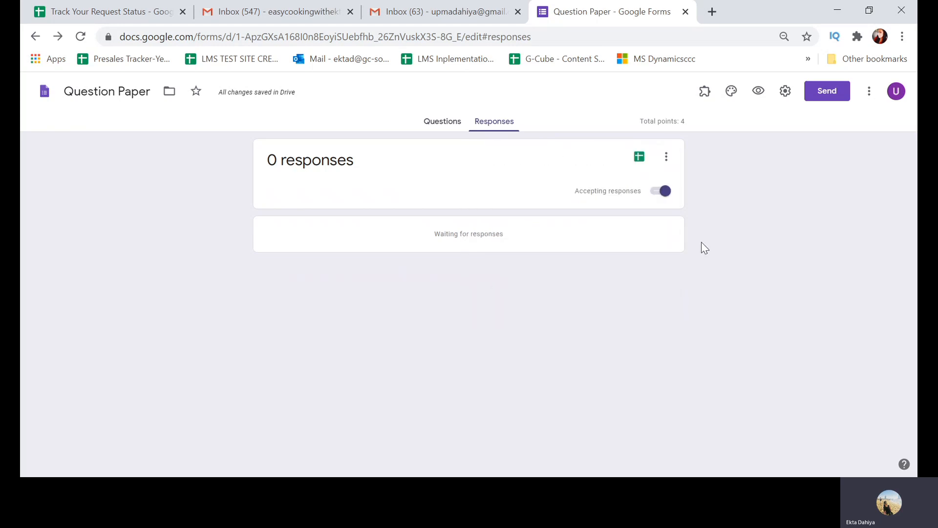
- Examine the email and link options for sending the form, shorten the link's URL, and close without sending
{"action": "left_click", "coordinate": [826, 93]}
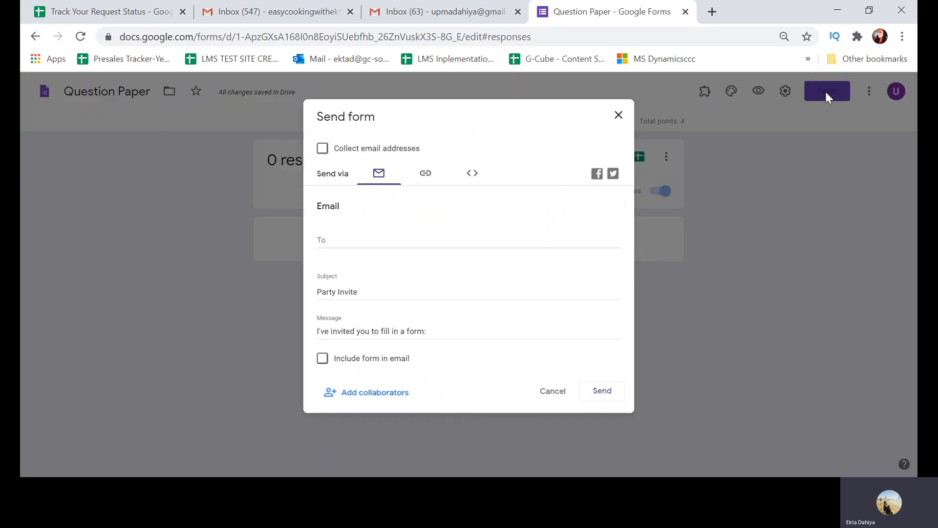
{"action": "left_click", "coordinate": [345, 239]}
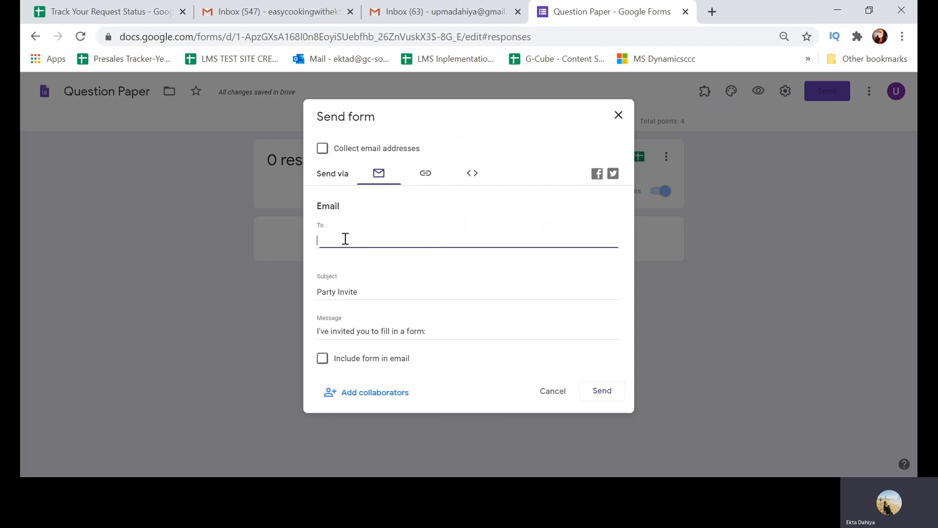
{"action": "left_click", "coordinate": [428, 174]}
{"action": "left_click", "coordinate": [323, 245]}
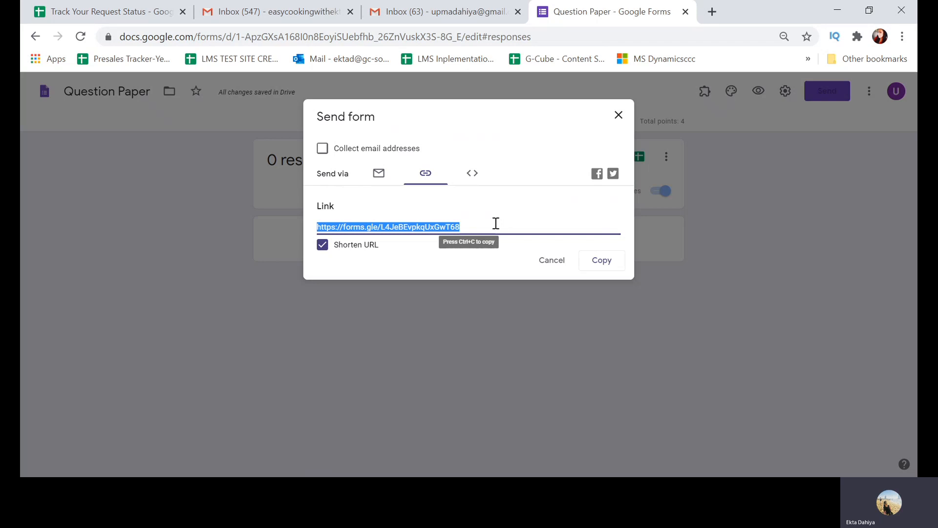
{"action": "left_click", "coordinate": [618, 115]}
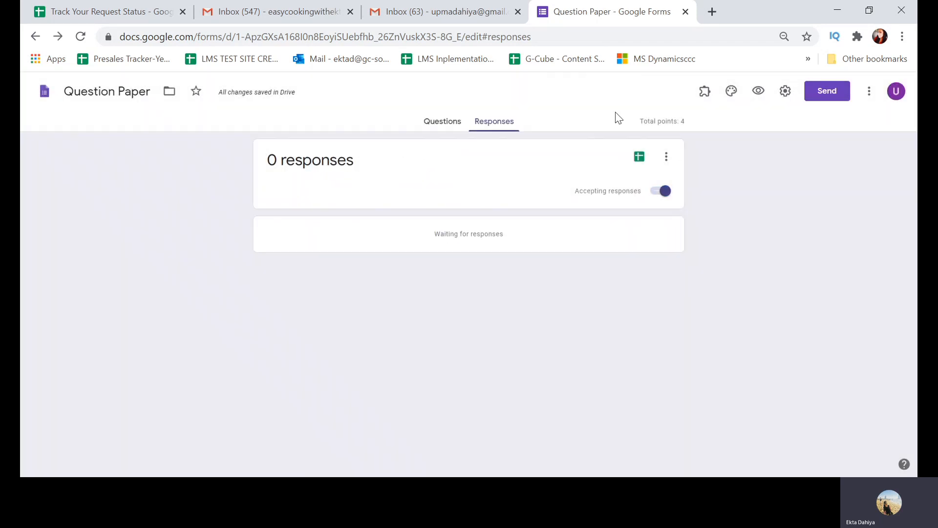
- Return to the form's questions and set the theme colour to red
{"action": "left_click", "coordinate": [445, 126]}
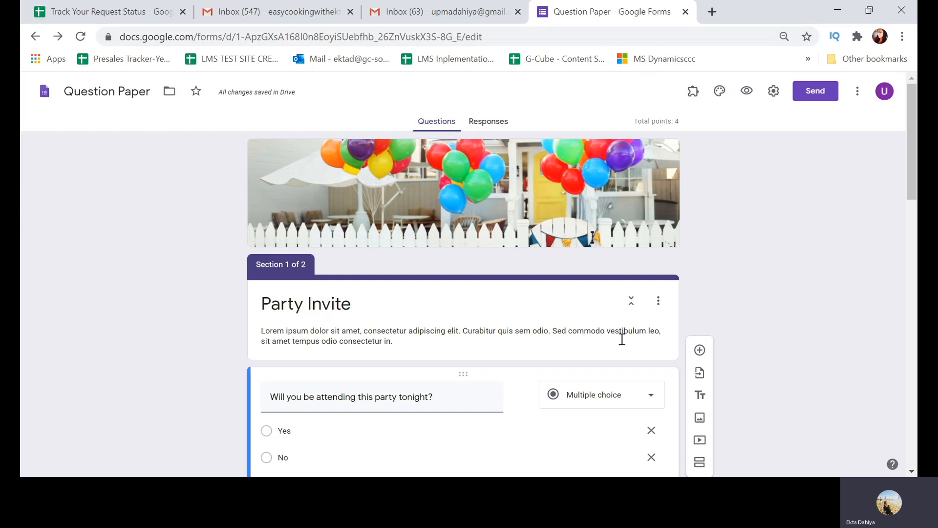
{"action": "left_click", "coordinate": [567, 305]}
{"action": "left_click", "coordinate": [558, 212]}
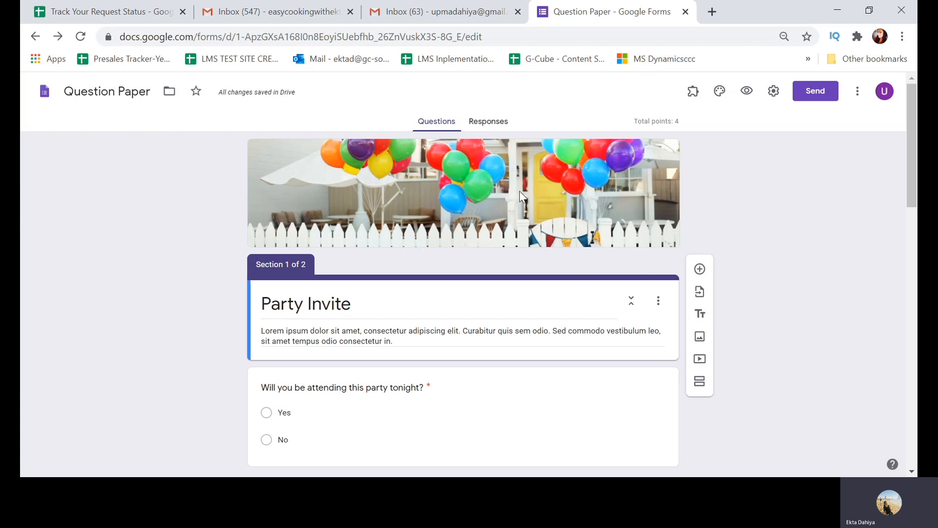
{"action": "left_click", "coordinate": [721, 93]}
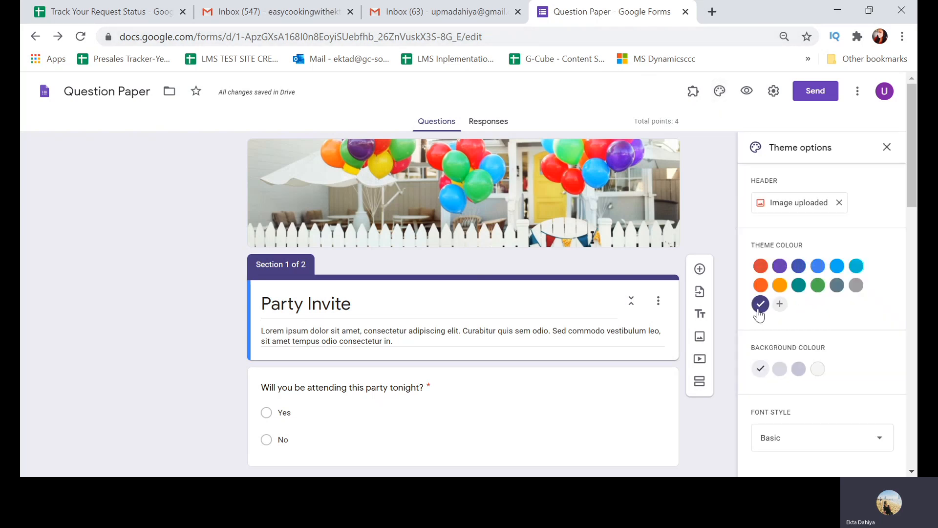
{"action": "left_click", "coordinate": [765, 268]}
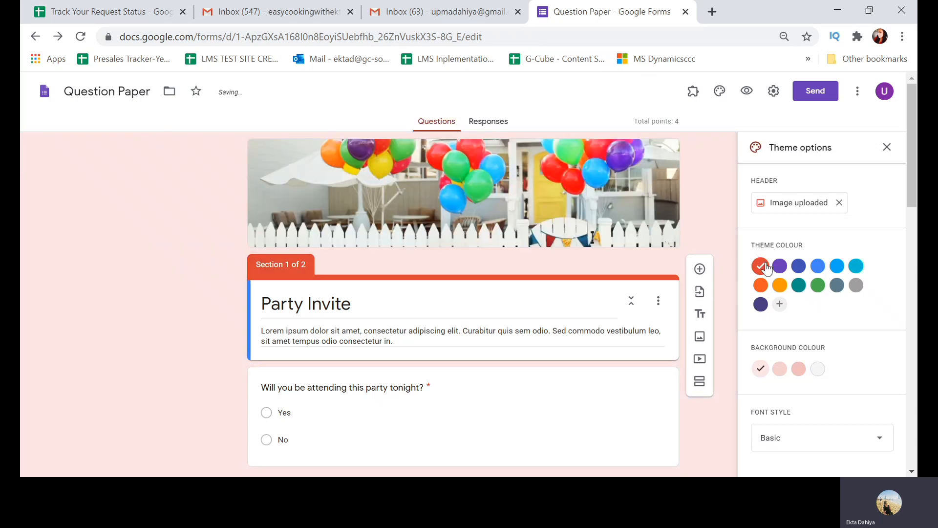
- Replace the form's header image with the colourful jelly bean picture from the Work and School themes and close the theme options
{"action": "scroll", "coordinate": [912, 205], "scroll_direction": "down", "scroll_amount": 1}
{"action": "left_click_drag", "start_coordinate": [917, 250], "coordinate": [917, 154]}
{"action": "left_click", "coordinate": [809, 209]}
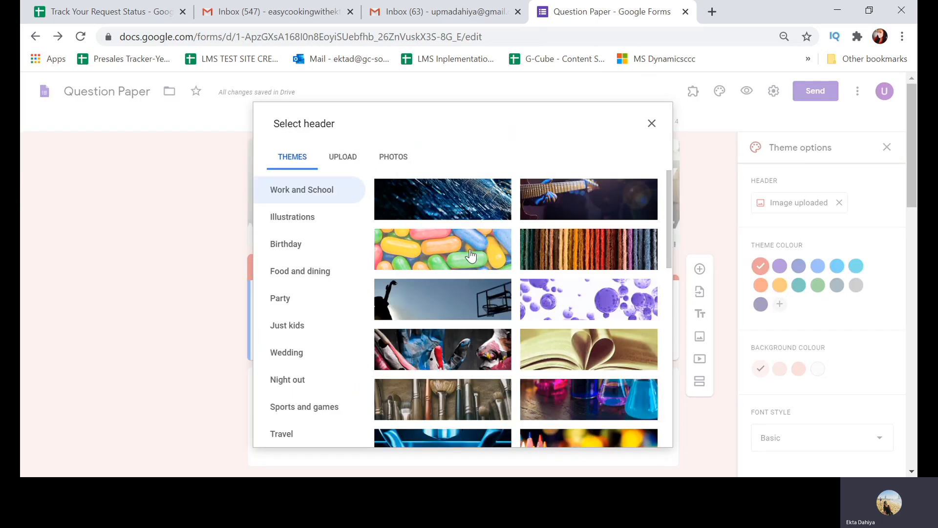
{"action": "left_click", "coordinate": [471, 254]}
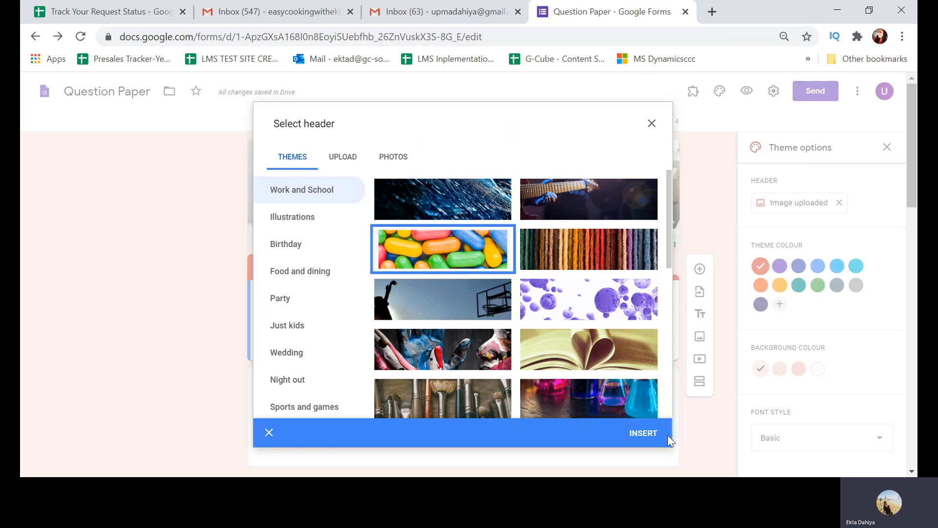
{"action": "left_click", "coordinate": [647, 435]}
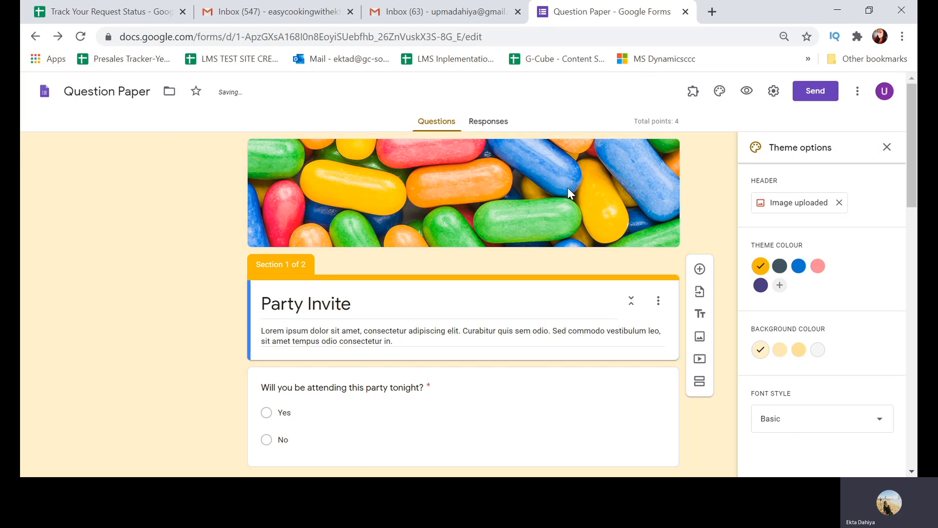
{"action": "left_click", "coordinate": [887, 148]}
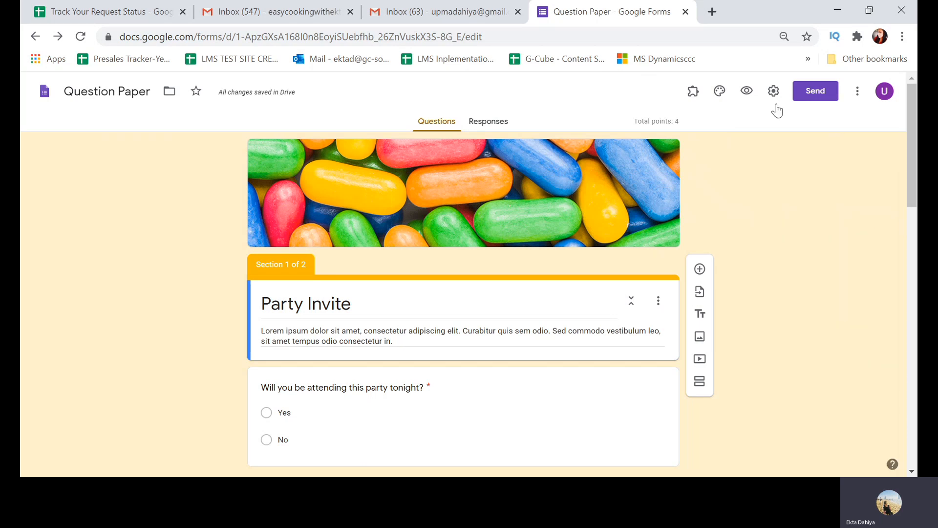
- Preview the form with its new header as respondents see it, and return to the form editor
{"action": "left_click", "coordinate": [752, 96]}
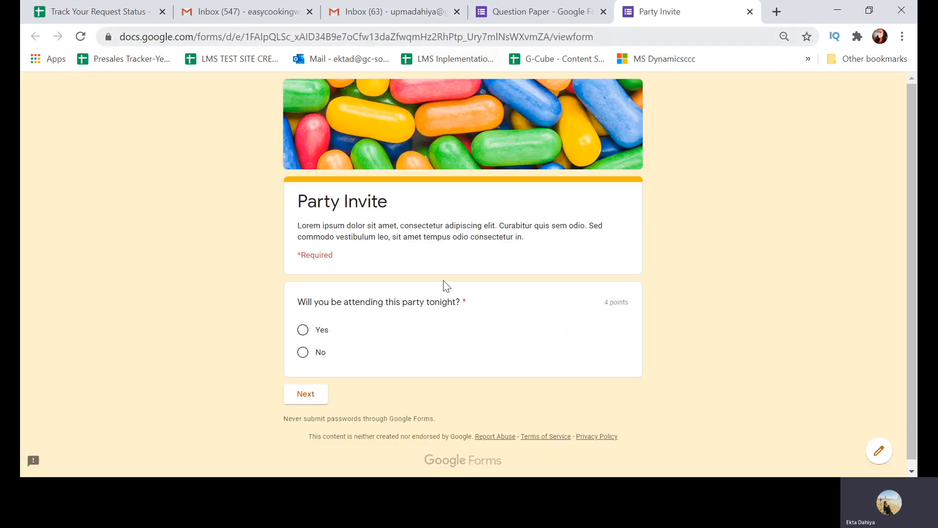
{"action": "left_click", "coordinate": [543, 16]}
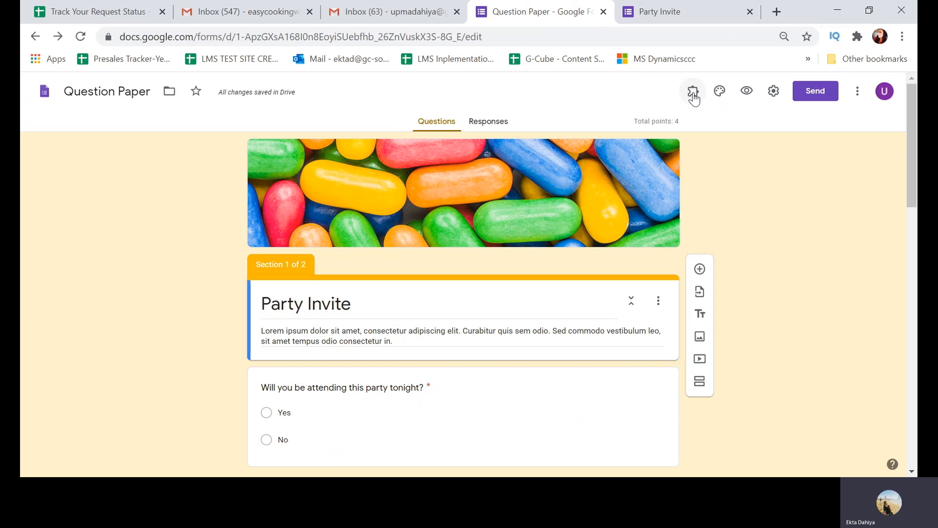
- View the add-ons offered for Forms in the G Suite Marketplace, close it, and check the form's installed add-ons
{"action": "left_click", "coordinate": [860, 94]}
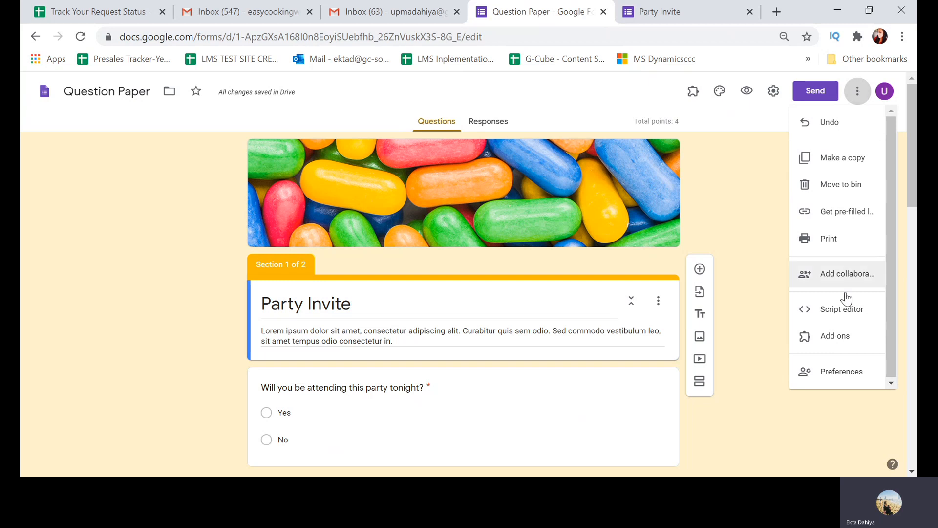
{"action": "left_click", "coordinate": [837, 337]}
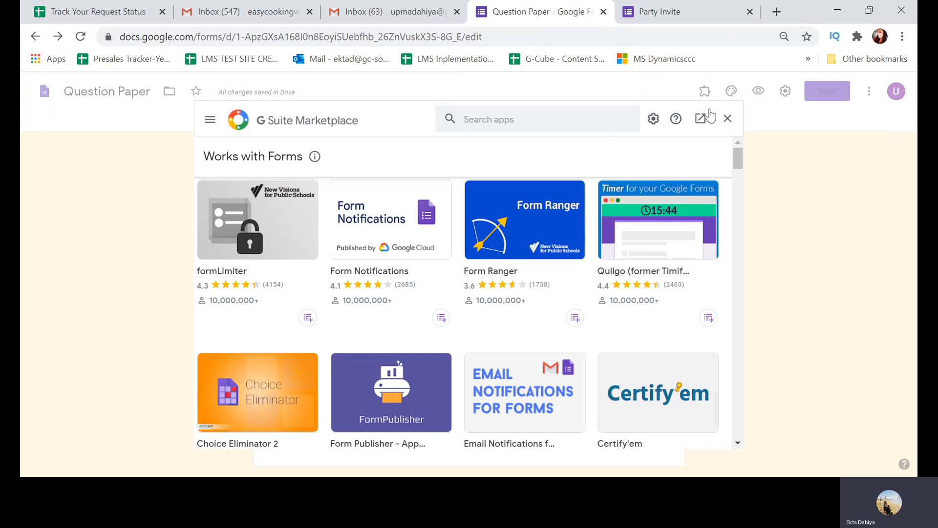
{"action": "left_click", "coordinate": [726, 120]}
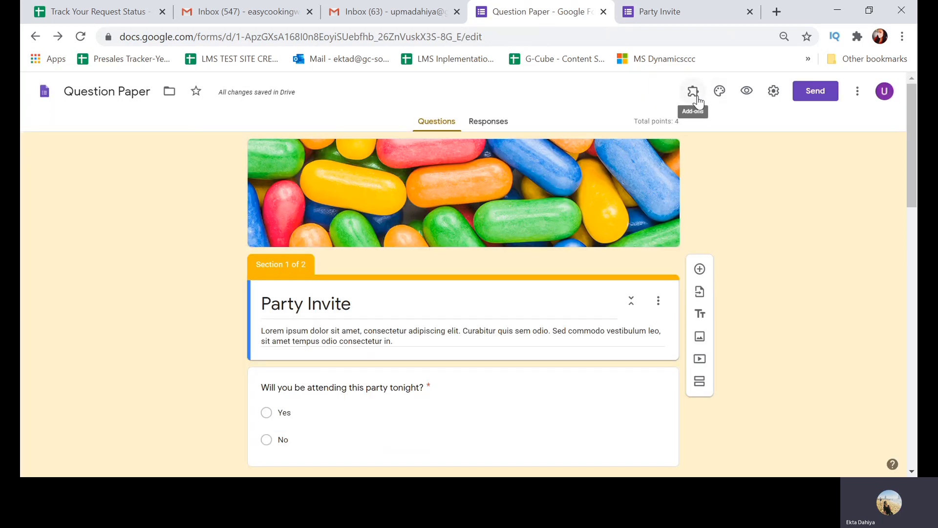
{"action": "left_click", "coordinate": [697, 97]}
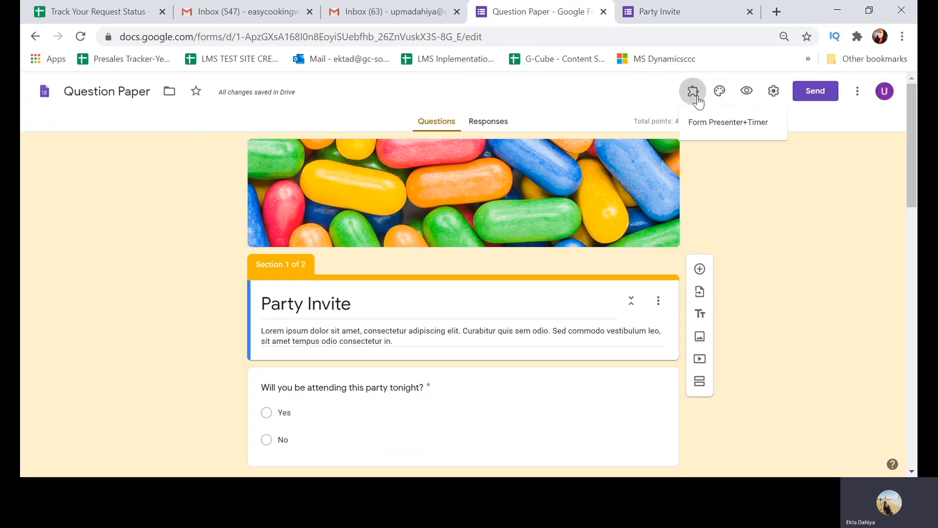
{"action": "left_click", "coordinate": [748, 168]}
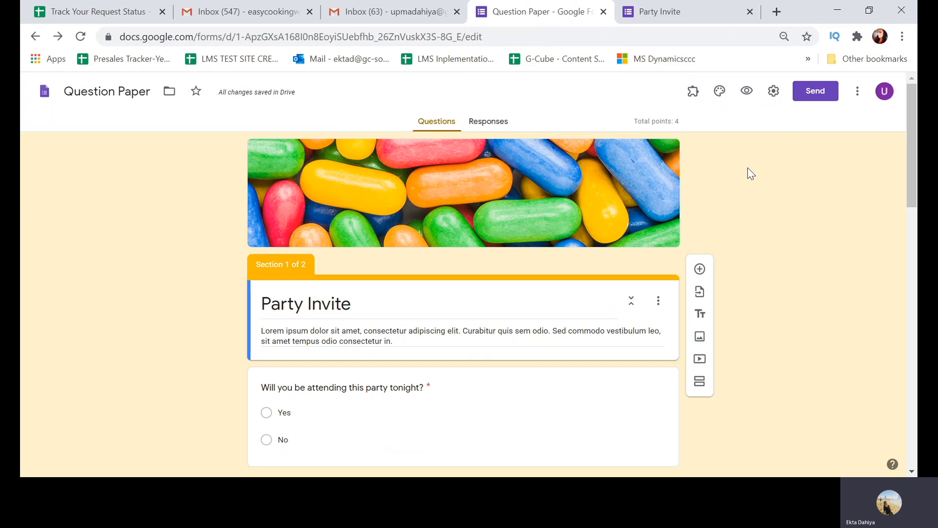